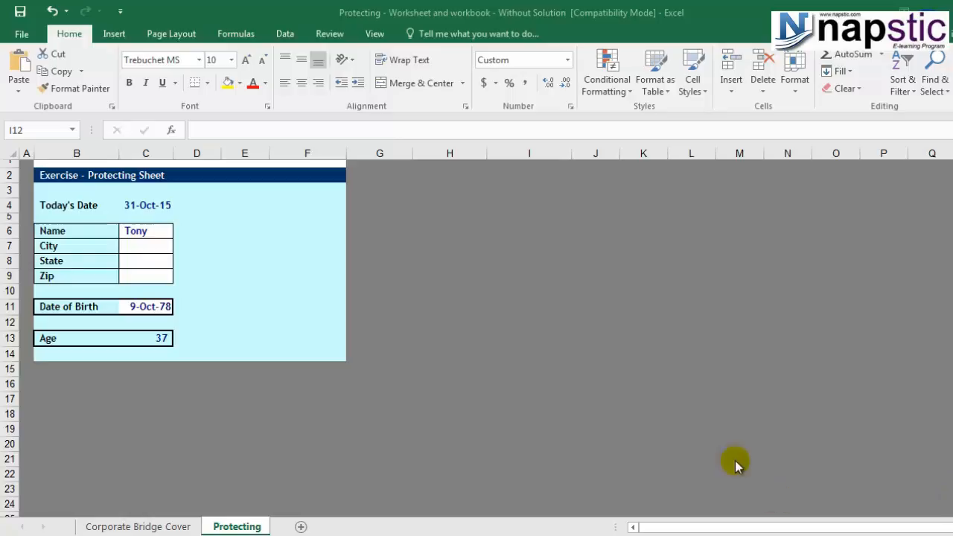
Clear the name Tony from the Name cell C6.
left_click(143, 232)
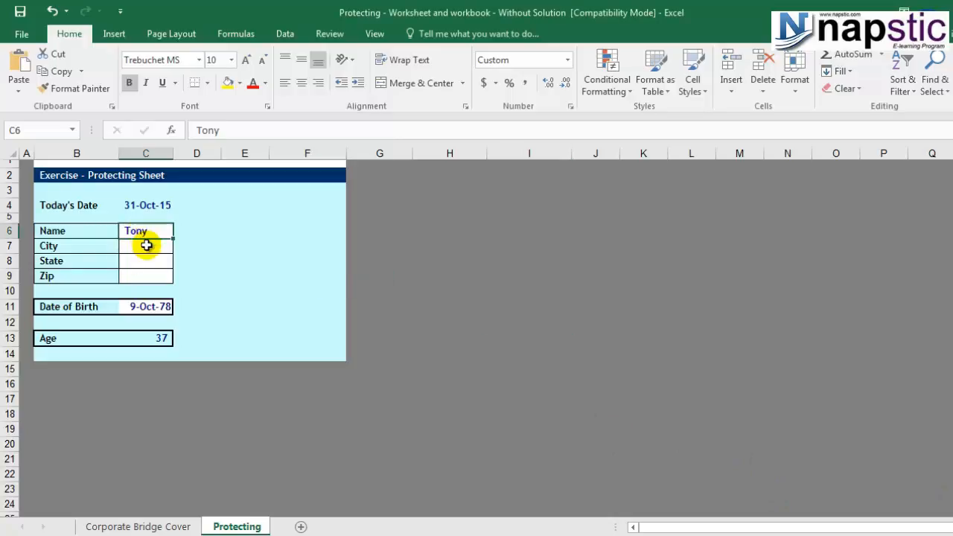
key("Delete")
left_click(257, 290)
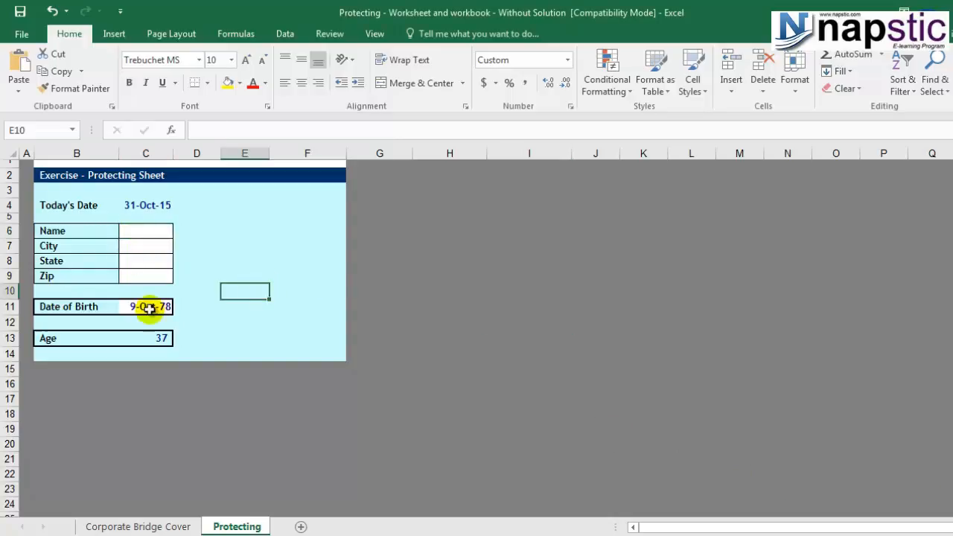
Overwrite the Date of Birth cell C11 and Age cell C13 with test text.
left_click(153, 307)
type("fgfsadgsaf")
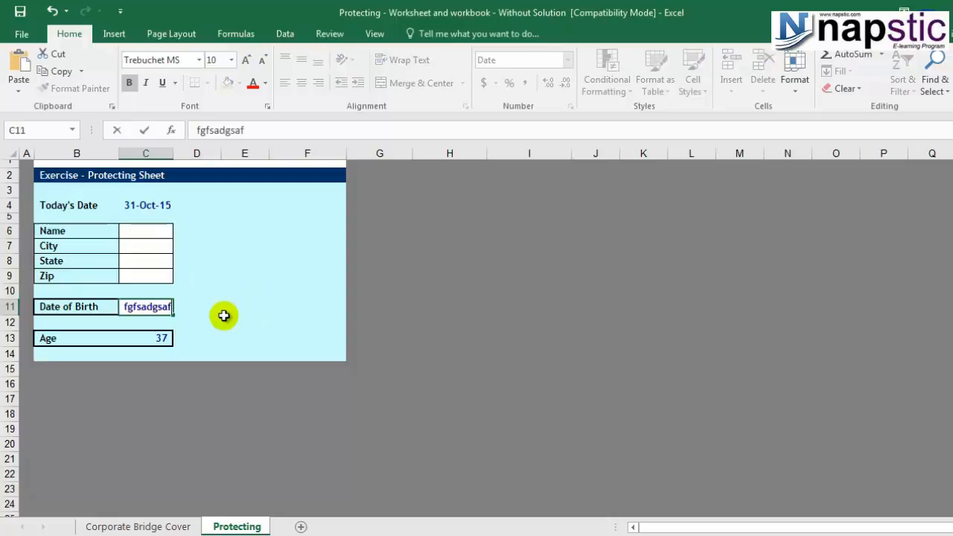
left_click(224, 315)
left_click(153, 338)
type("sfsda")
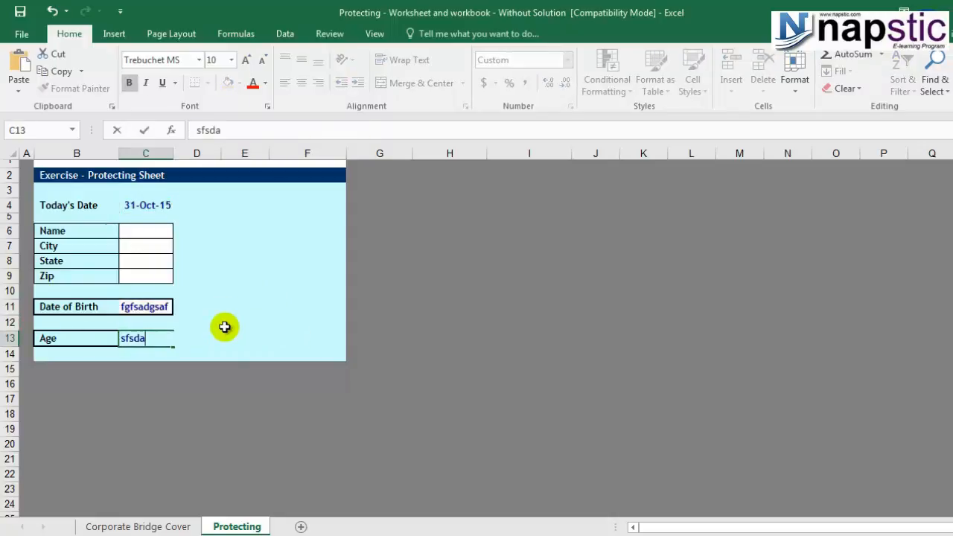
Undo the test edits so the date 9-Oct-78 and Age 37 return.
key("ctrl+z")
key("ctrl+z")
left_click(154, 306)
key("ctrl+z")
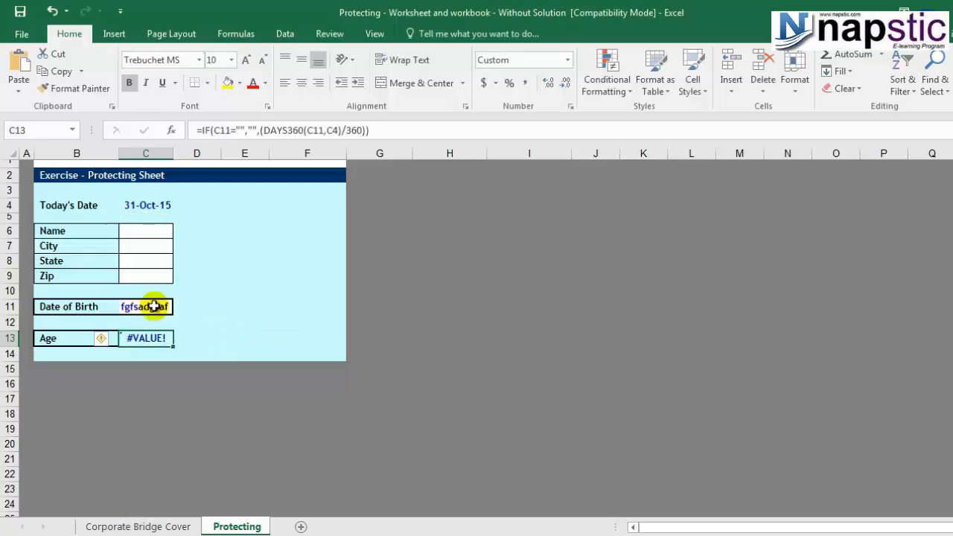
key("ctrl+z")
left_click(231, 313)
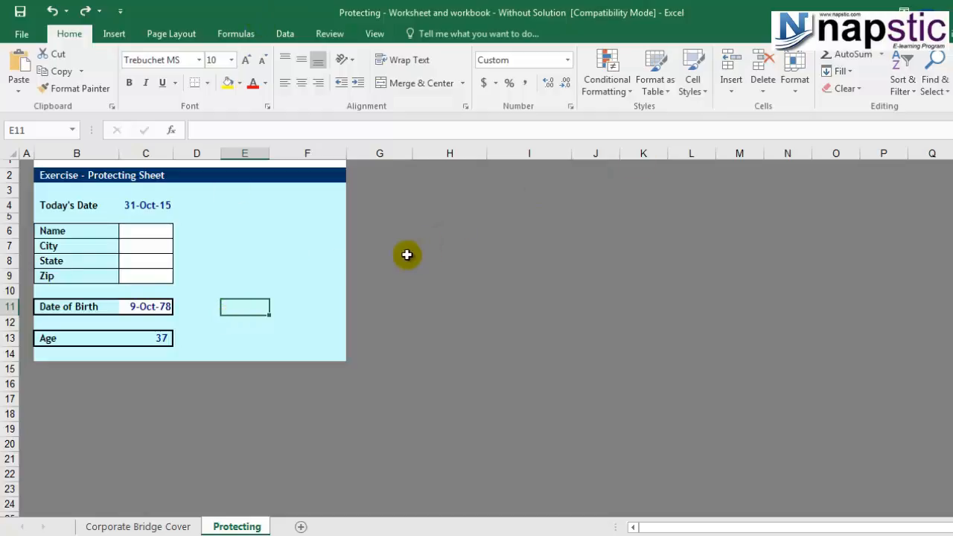
Select every cell with the Select All corner and bring up the Review ribbon.
left_click(12, 152)
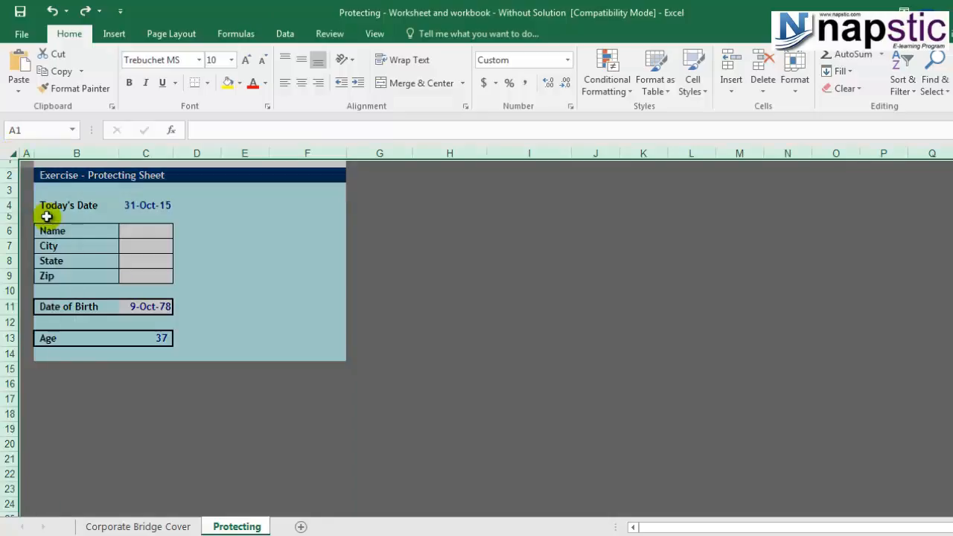
left_click(439, 274)
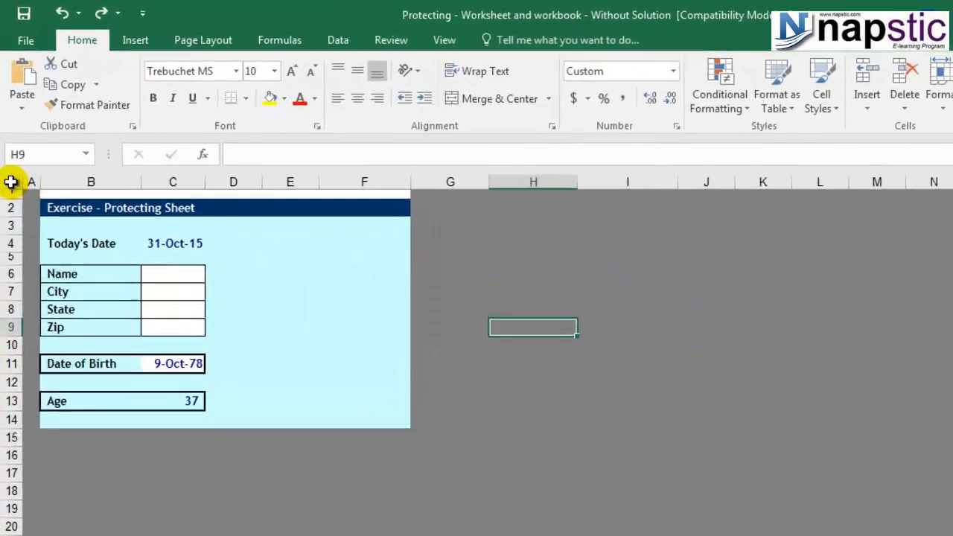
left_click(11, 182)
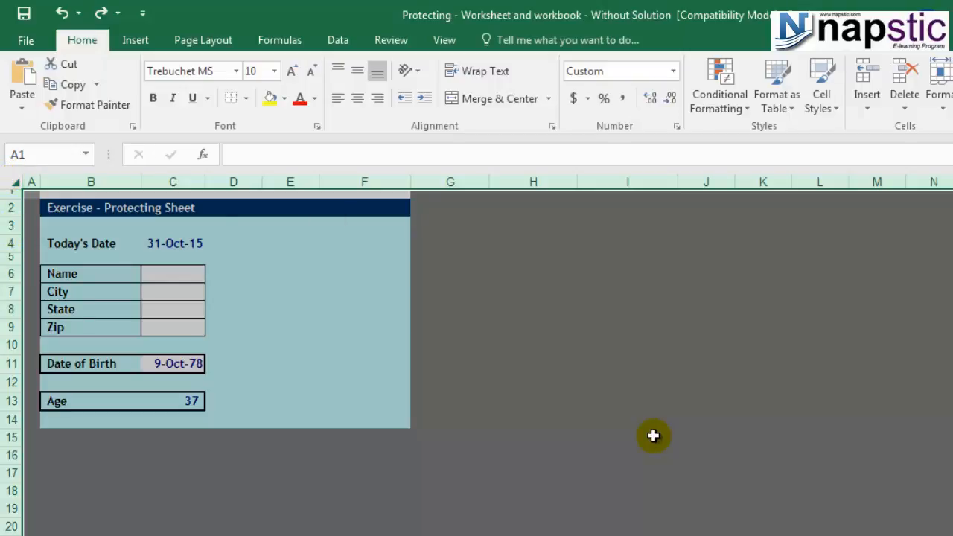
left_click(390, 41)
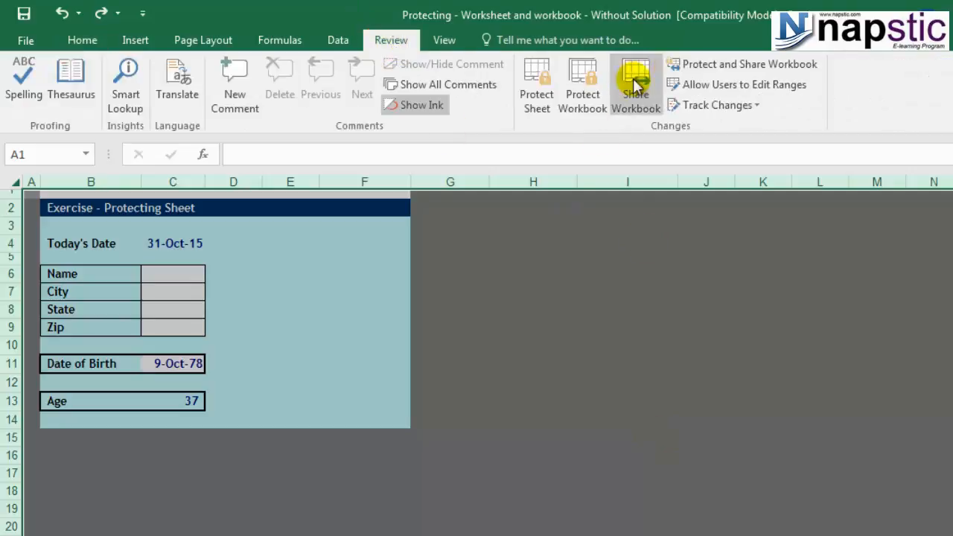
Protect the sheet with a password, re-entering it in Confirm Password.
left_click(537, 88)
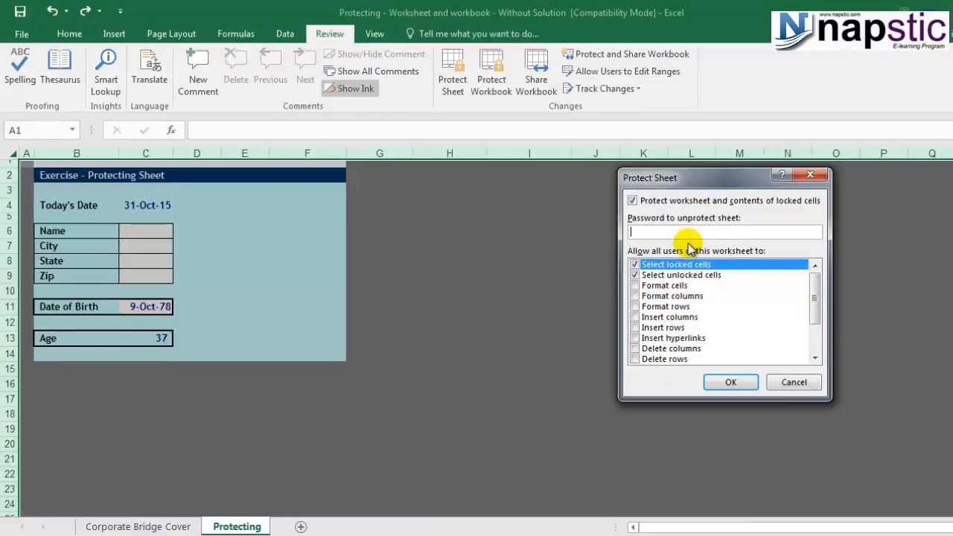
type("●●●")
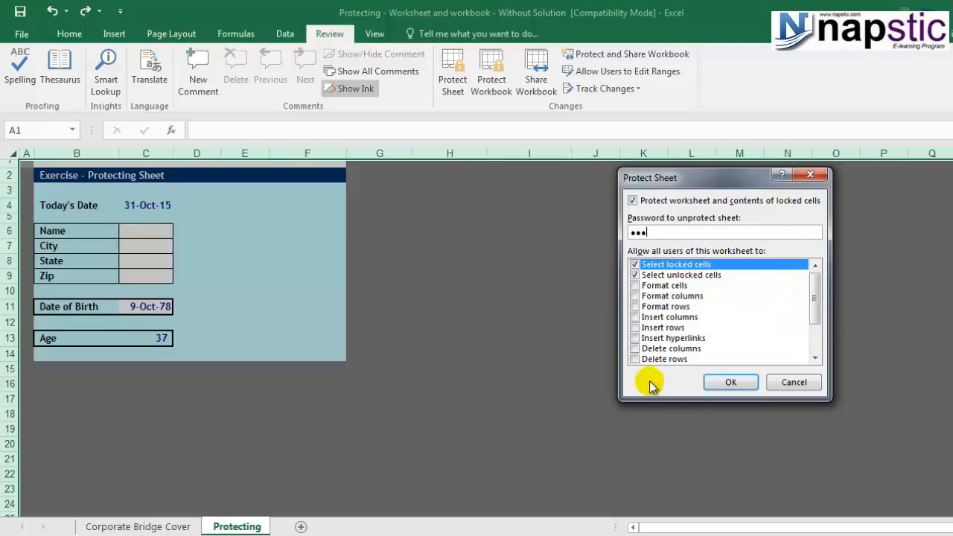
left_click(730, 382)
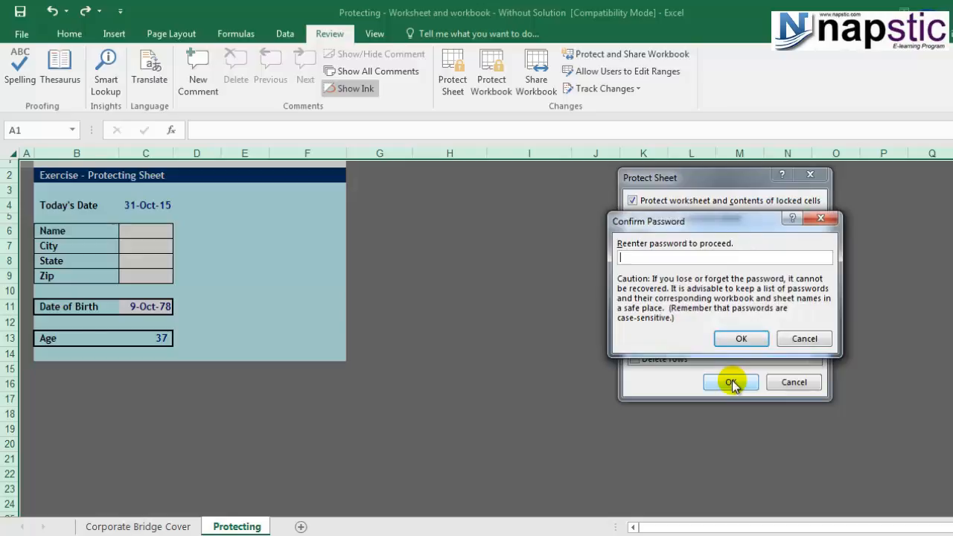
type("abc")
left_click(739, 337)
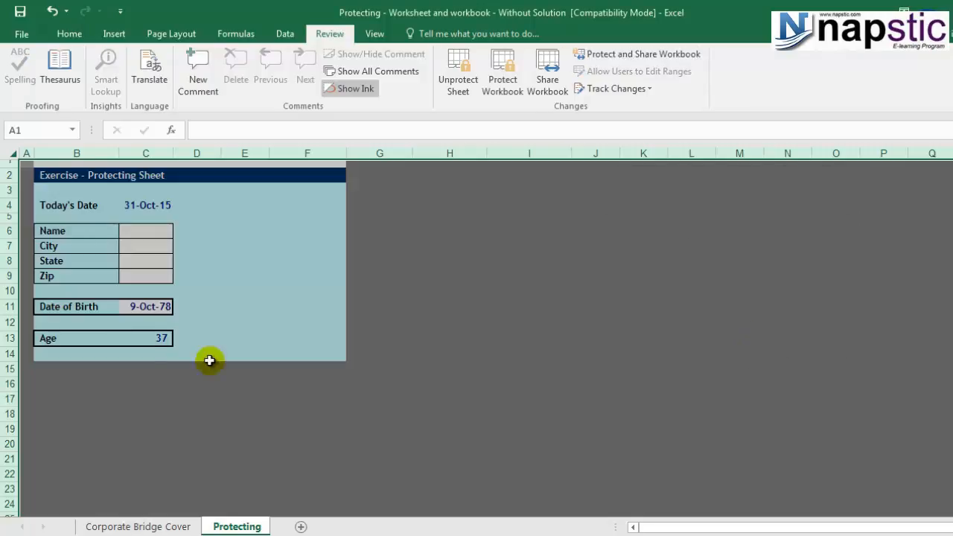
Type test values 4212332 into C6 and 654534 into C11.
left_click(175, 253)
left_click(135, 232)
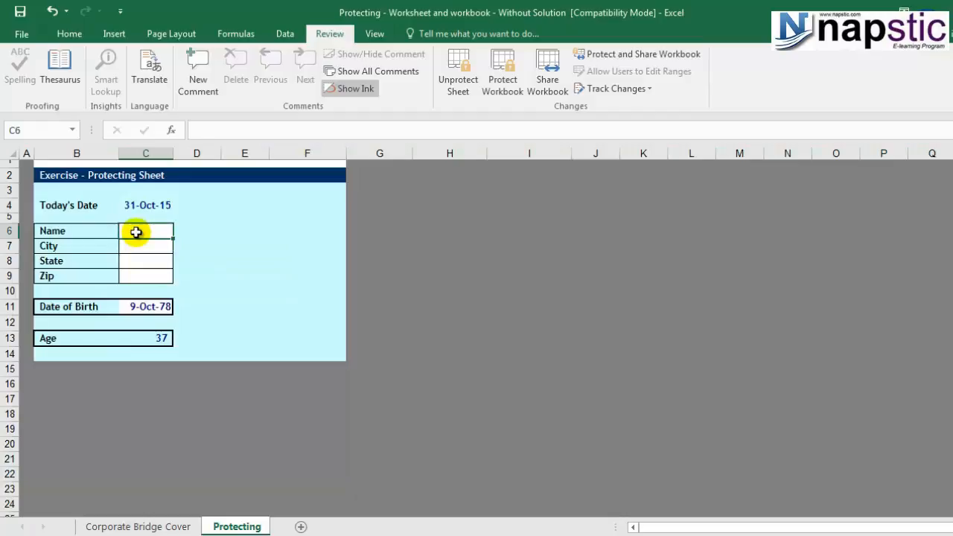
type("4212332")
left_click(145, 305)
type("654534")
key("Return")
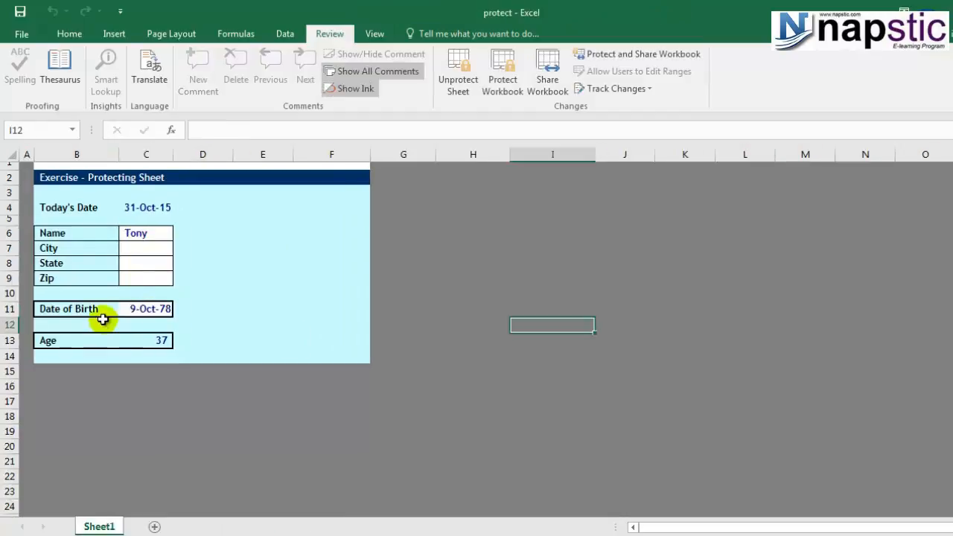
Attempt to edit the locked Date of Birth cell C11, triggering the protected-sheet warning.
left_click(144, 308)
type("s")
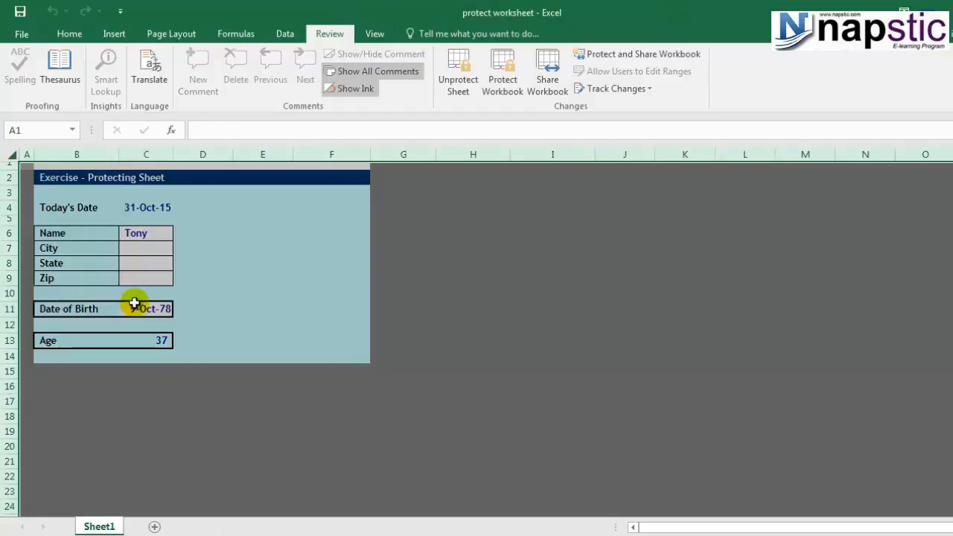
left_click(132, 305)
type("123")
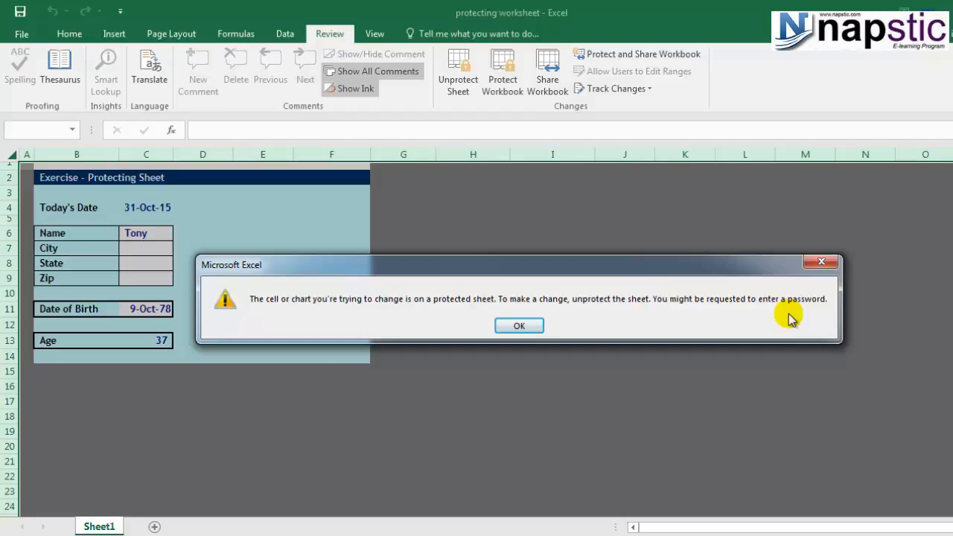
Dismiss the warning and unprotect the sheet by entering its password.
left_click(519, 325)
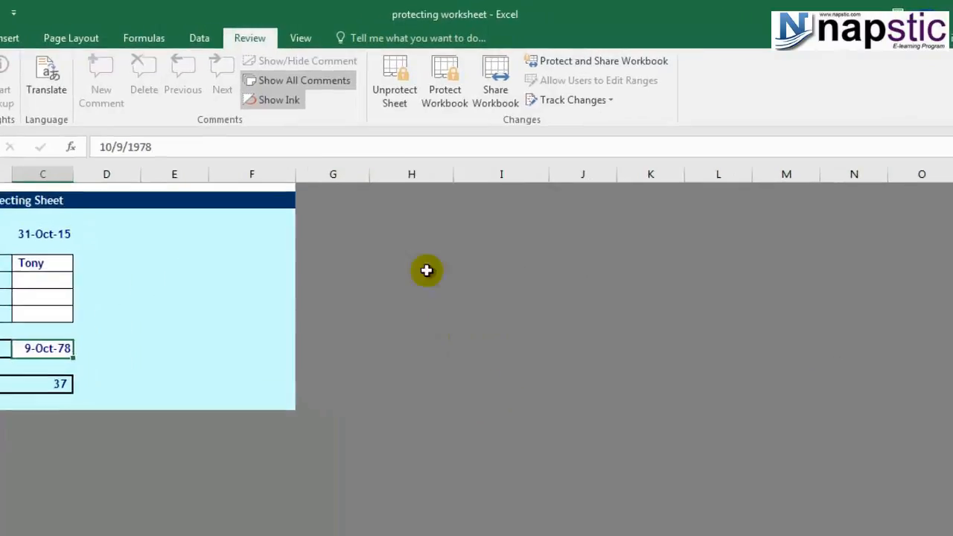
left_click(416, 82)
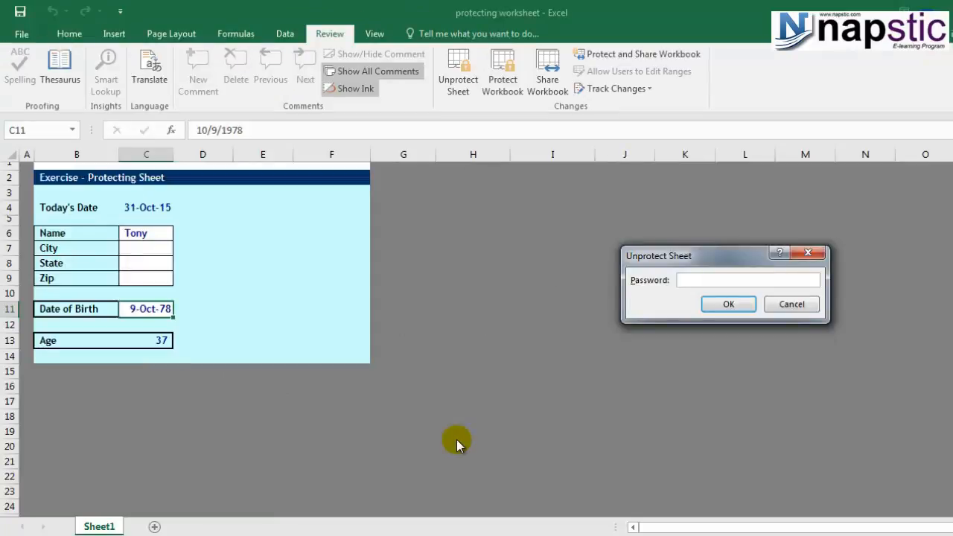
type("abc")
left_click(726, 303)
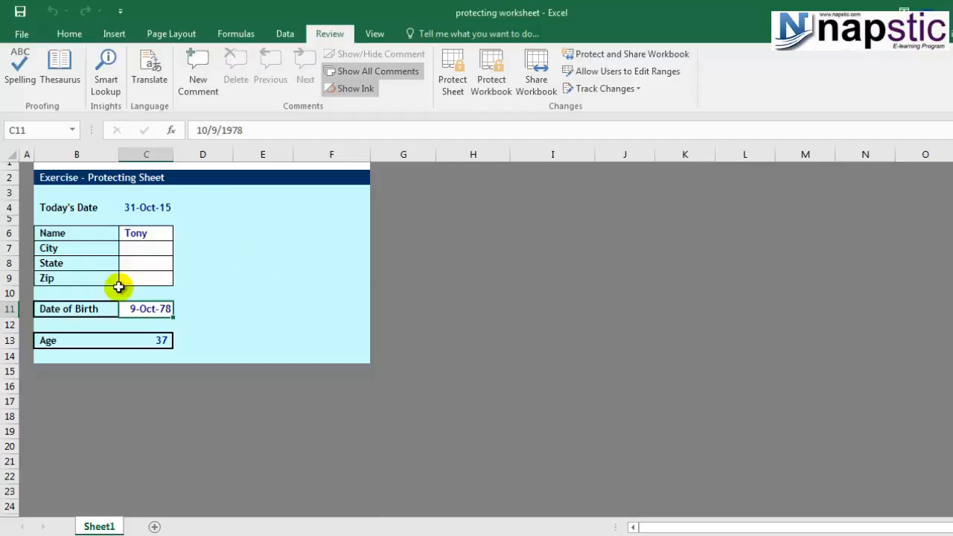
Type and erase test text in the Zip cell C9, checking the Age cell.
left_click(155, 291)
left_click(153, 276)
type("jb,k")
key("BackSpace")
key("BackSpace")
key("BackSpace")
key("BackSpace")
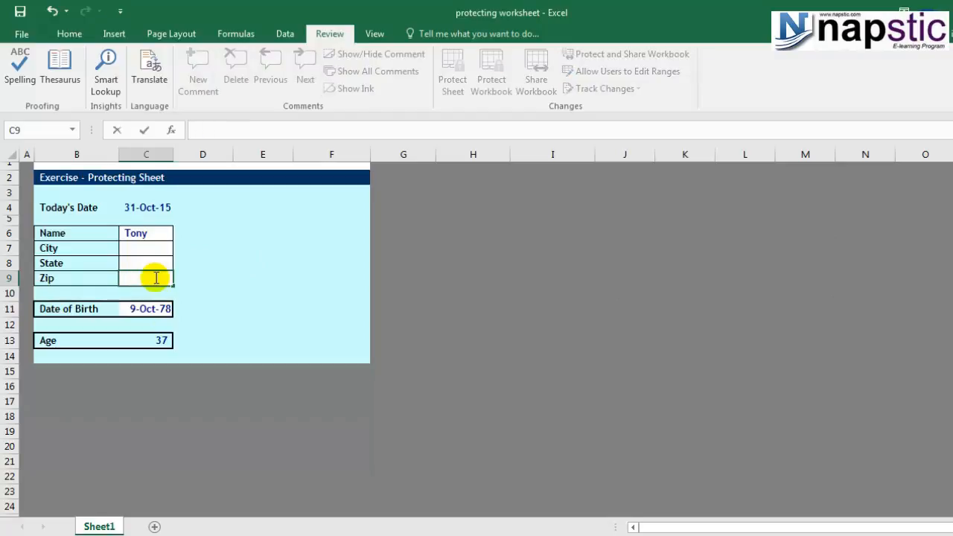
left_click(154, 340)
left_click(262, 325)
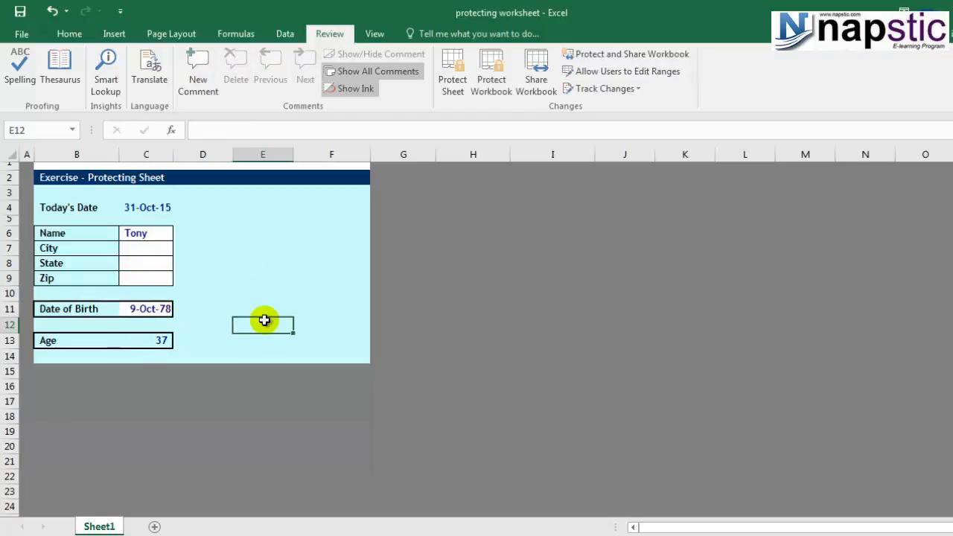
left_click(143, 276)
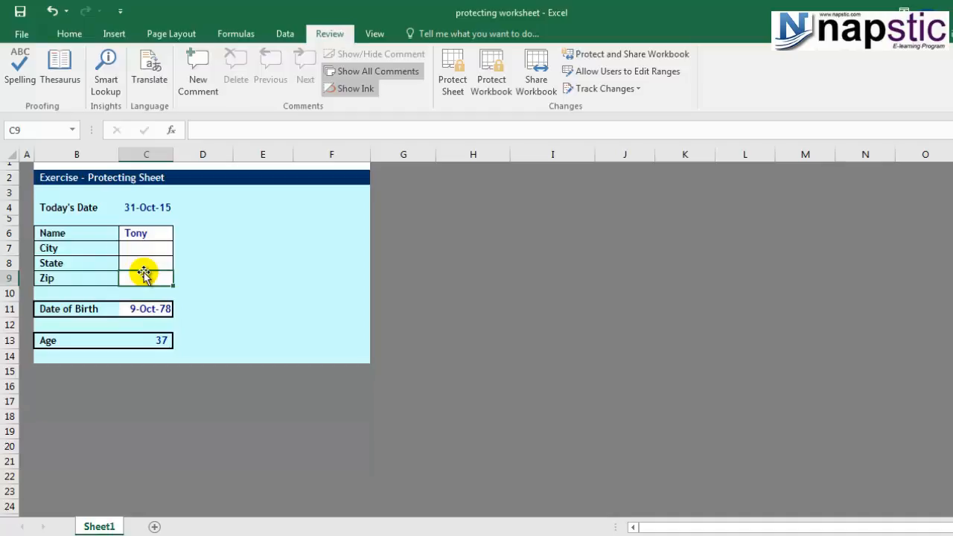
Delete Tony from C6, then step through C7, C8 and C9.
left_click(156, 237)
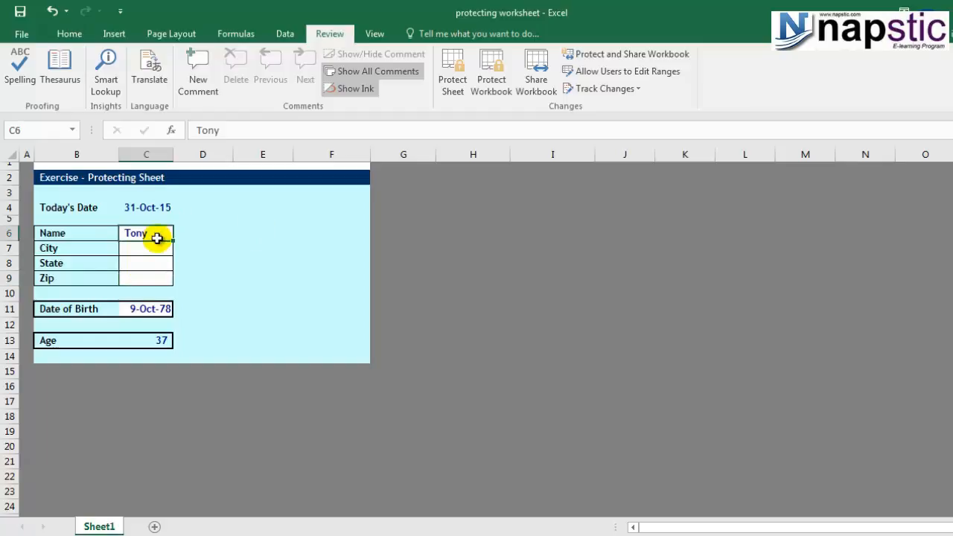
key("Delete")
left_click(200, 251)
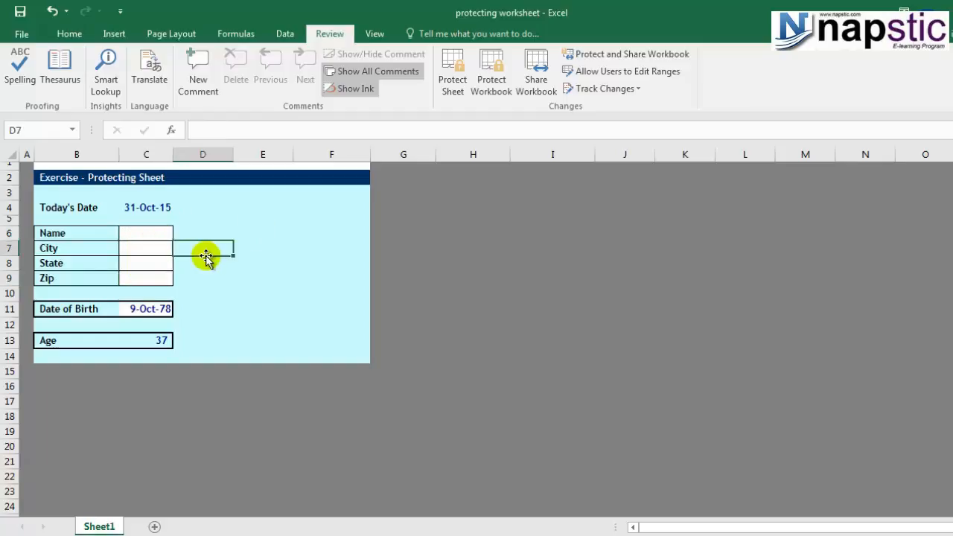
left_click(146, 235)
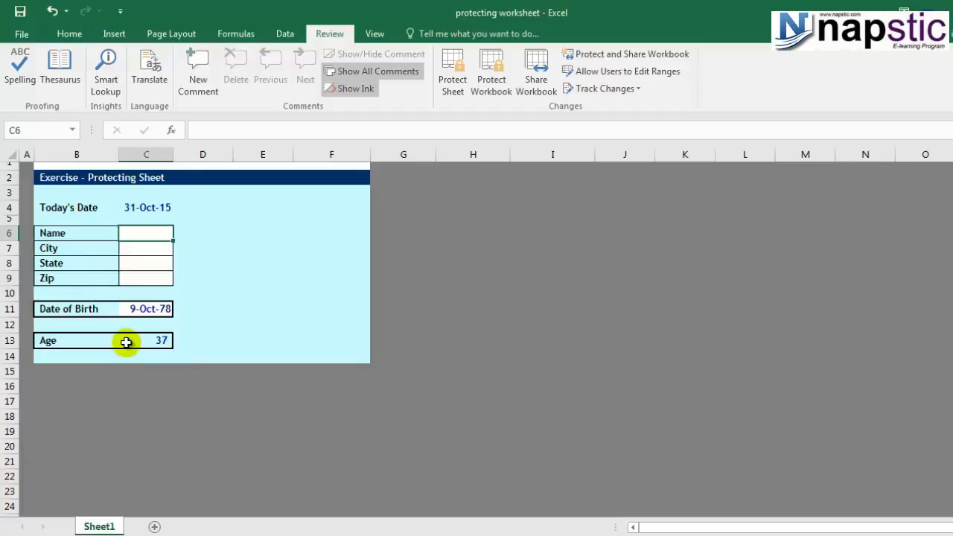
left_click(140, 250)
left_click(143, 266)
left_click(141, 281)
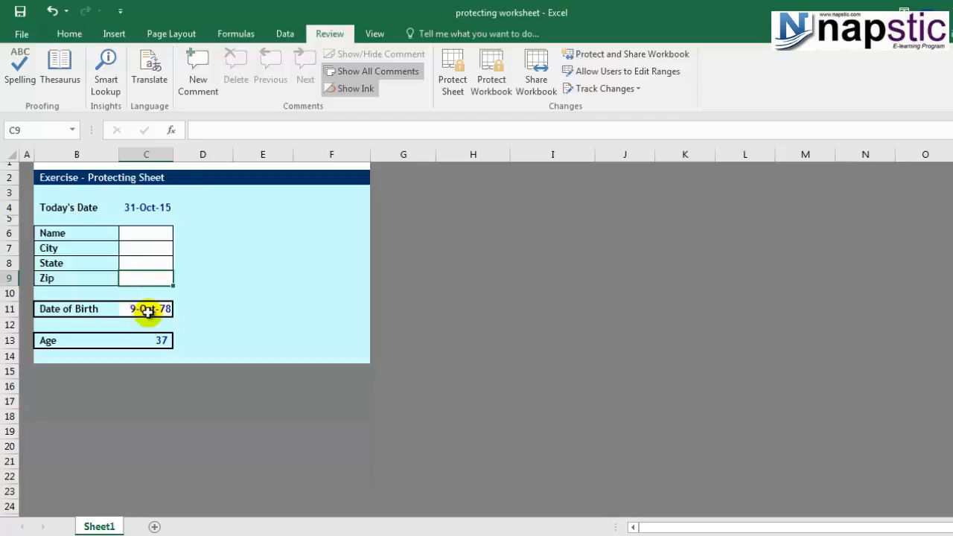
left_click(149, 313)
left_click(153, 341)
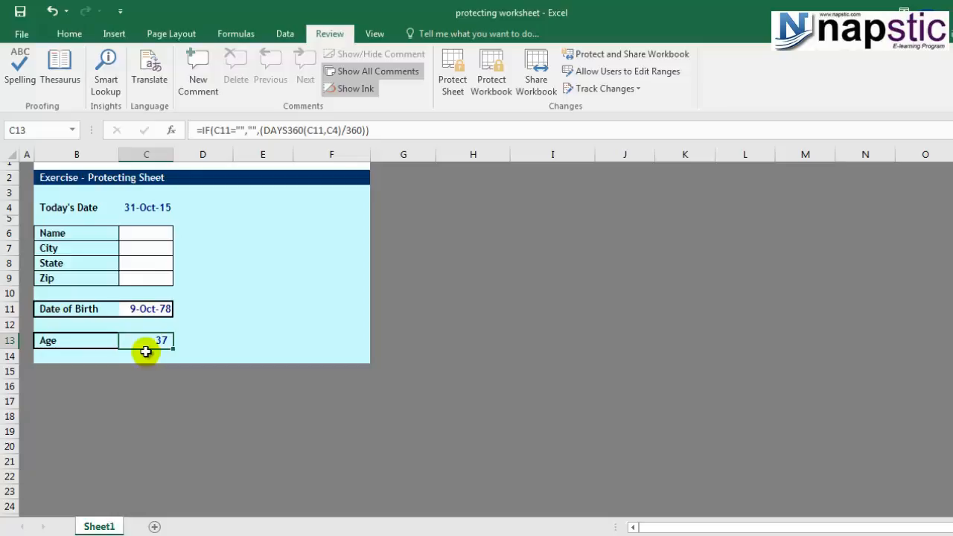
left_click(152, 208)
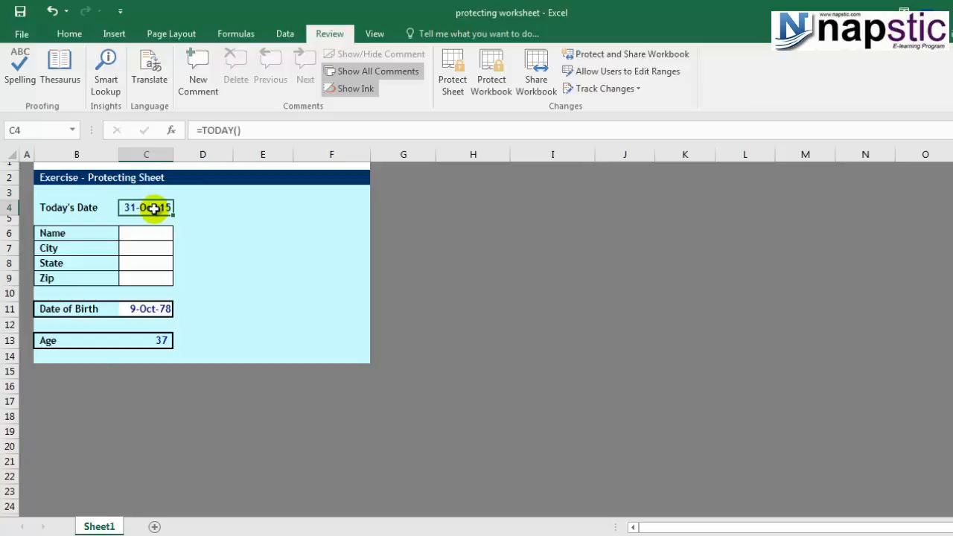
Change the Locked option for C6:C9 on the Format Cells Protection tab.
left_click_drag(148, 233, 154, 281)
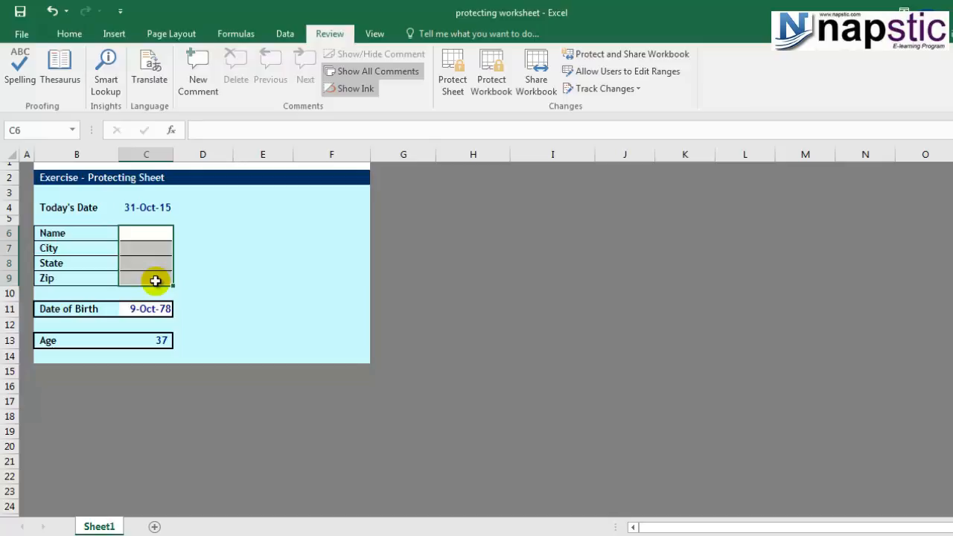
key("ctrl+1")
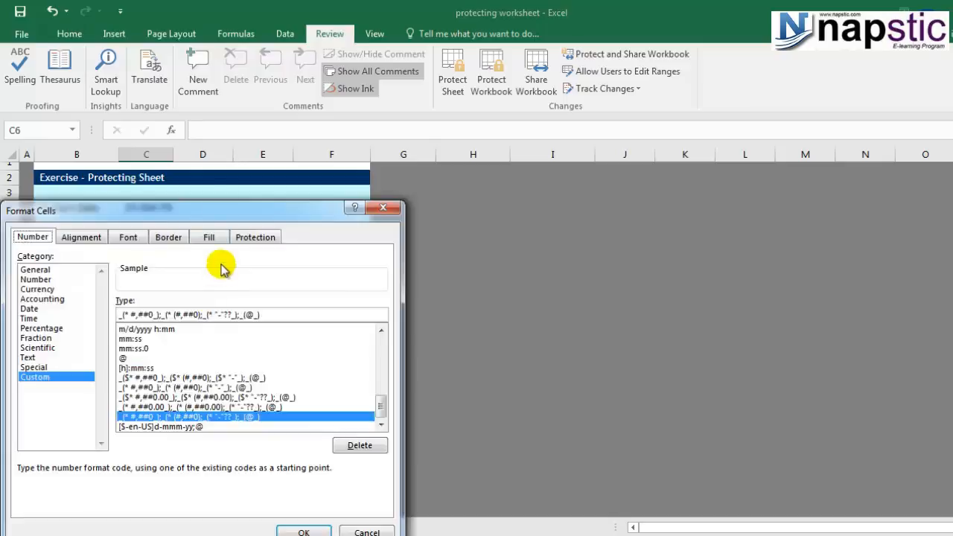
left_click_drag(226, 143, 622, 110)
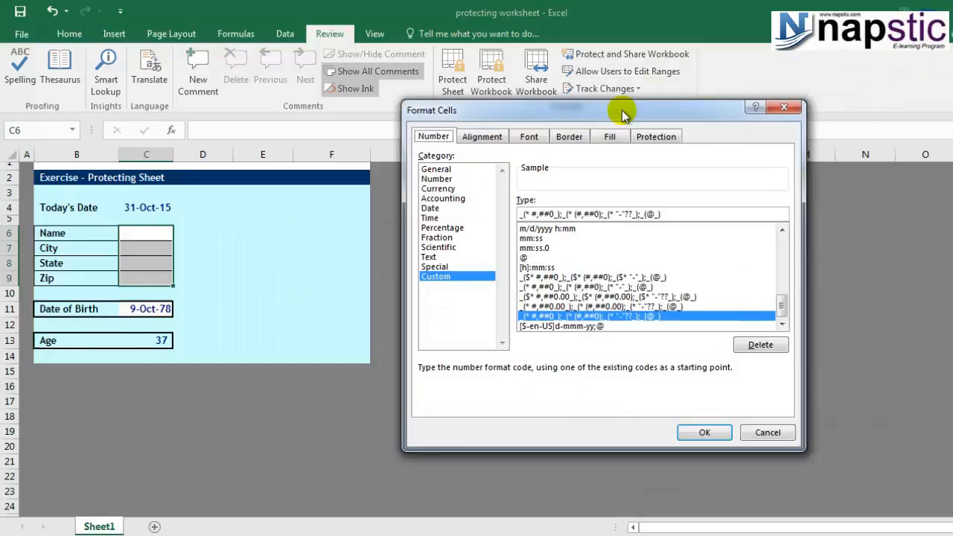
left_click(657, 137)
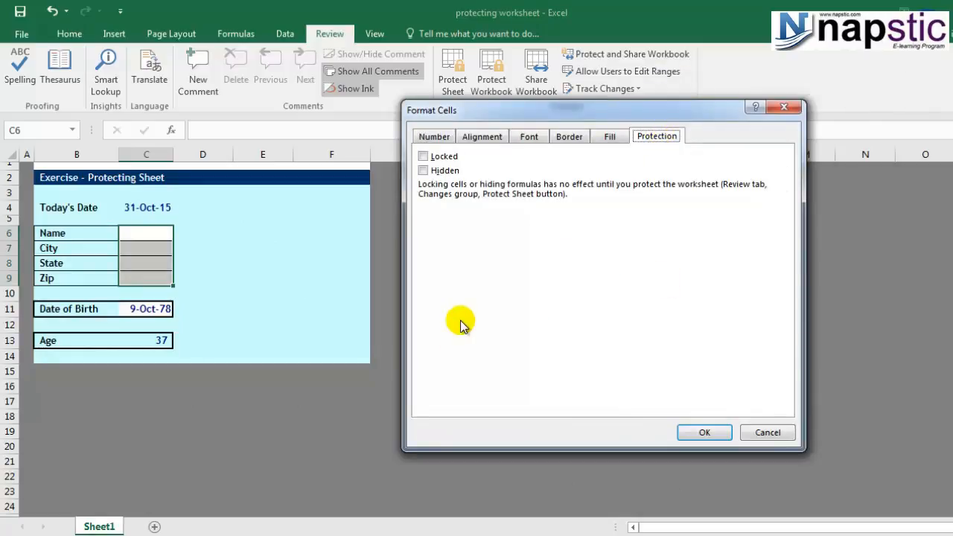
left_click(428, 160)
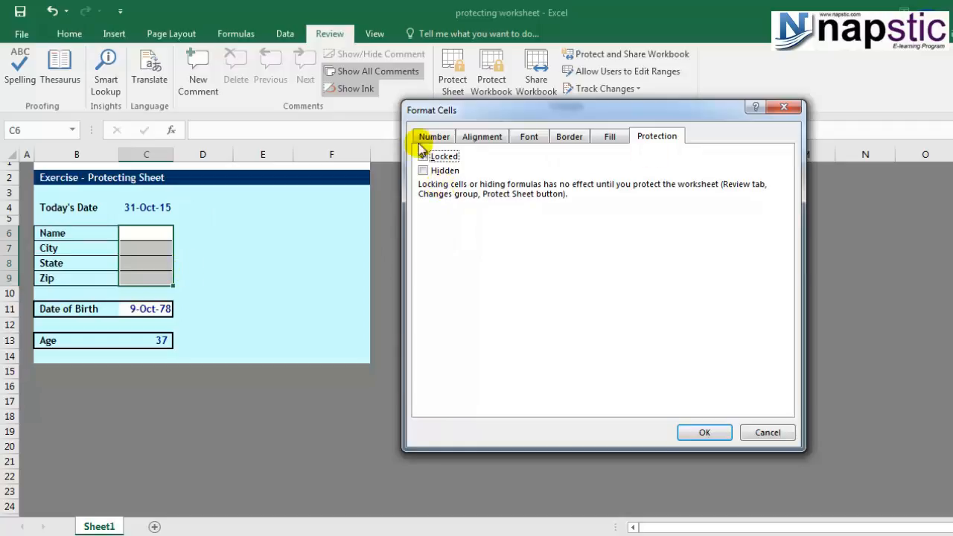
left_click(709, 431)
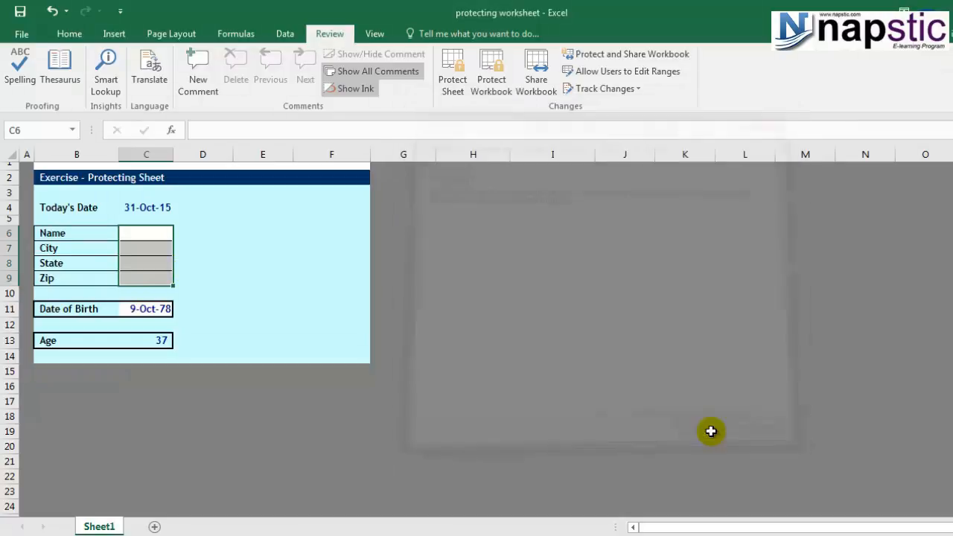
Reselect C6:C9 and uncheck Locked in Format Cells > Protection.
left_click(158, 235)
left_click_drag(154, 233, 154, 275)
left_click(153, 264)
left_click_drag(151, 234, 153, 276)
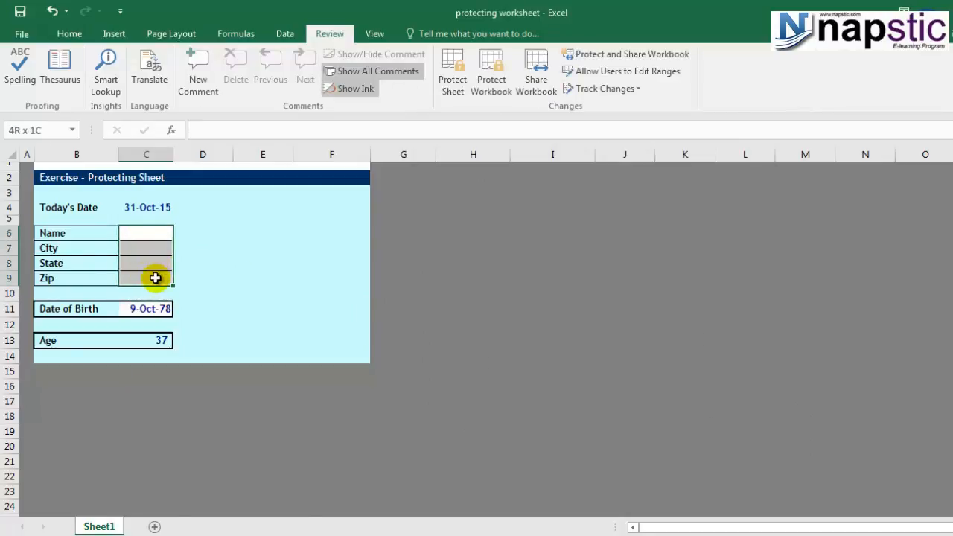
right_click(144, 234)
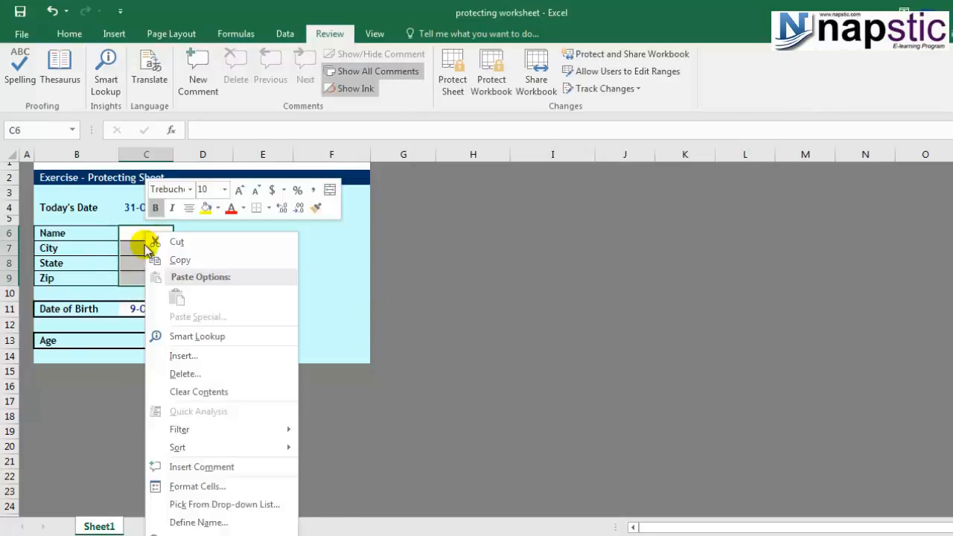
left_click(217, 487)
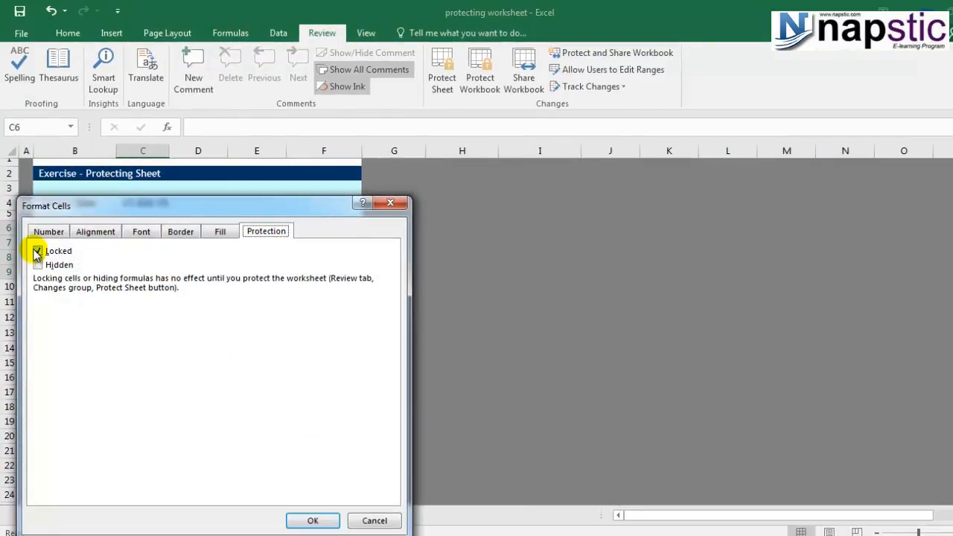
left_click(38, 251)
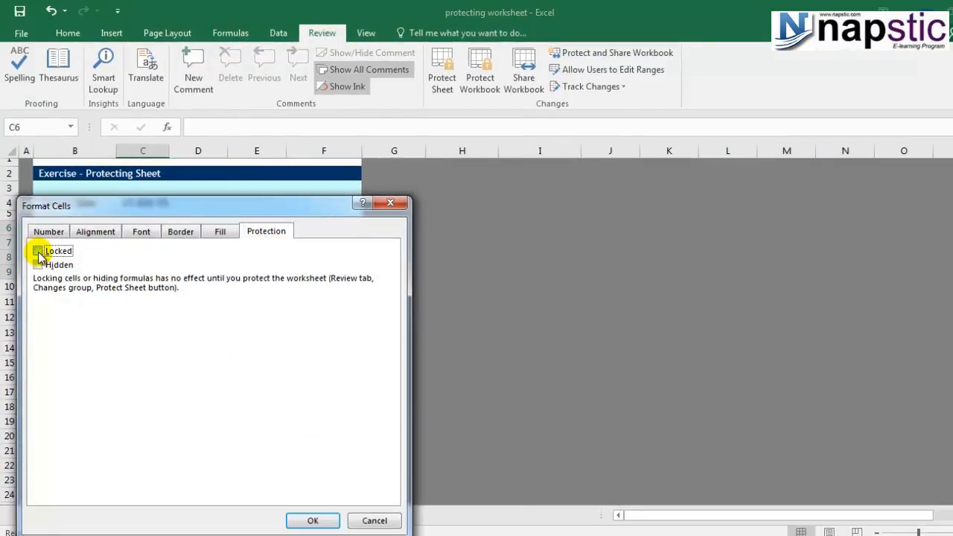
key("Return")
Type and erase test text in C6, then select the whole worksheet.
type("lk")
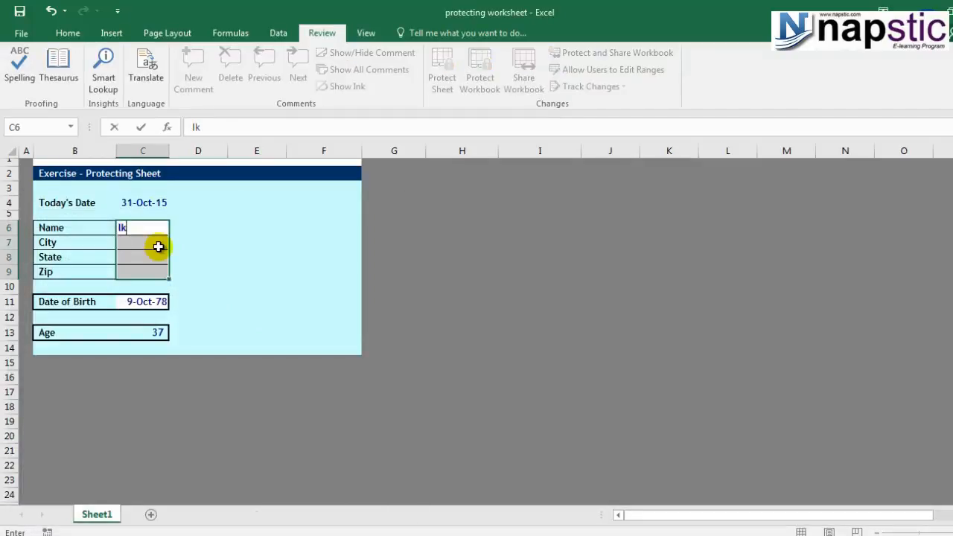
key("BackSpace")
key("BackSpace")
left_click(13, 152)
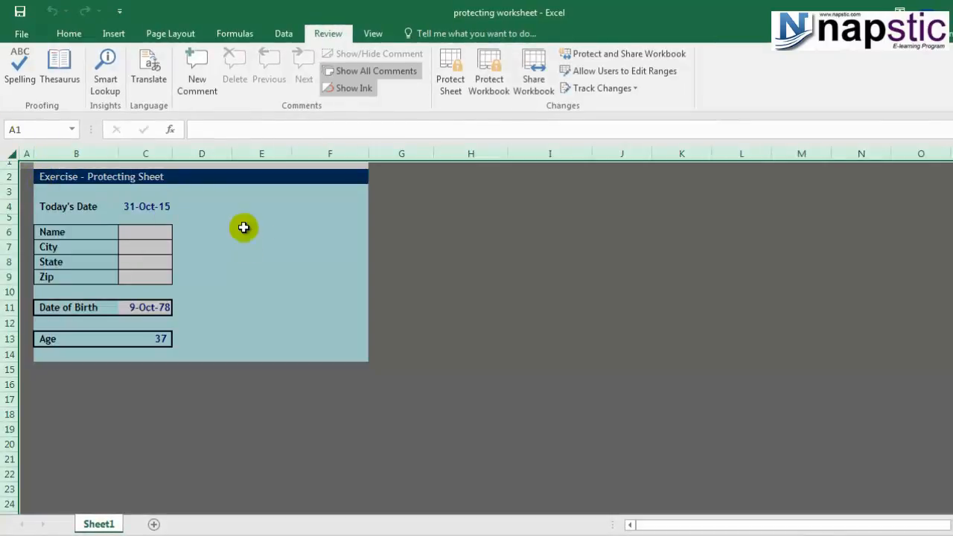
Keep Locked checked for all cells in Format Cells > Protection, then select F11.
right_click(212, 244)
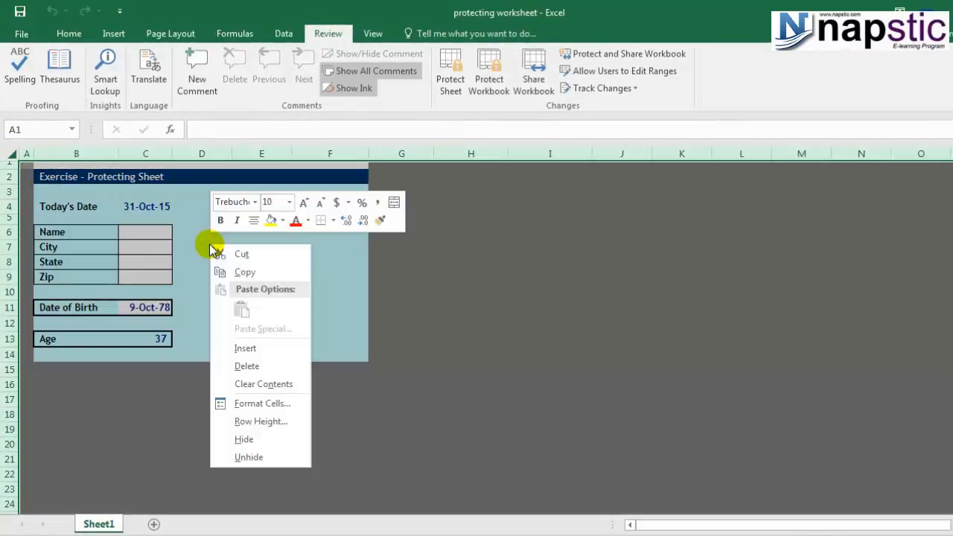
left_click(290, 405)
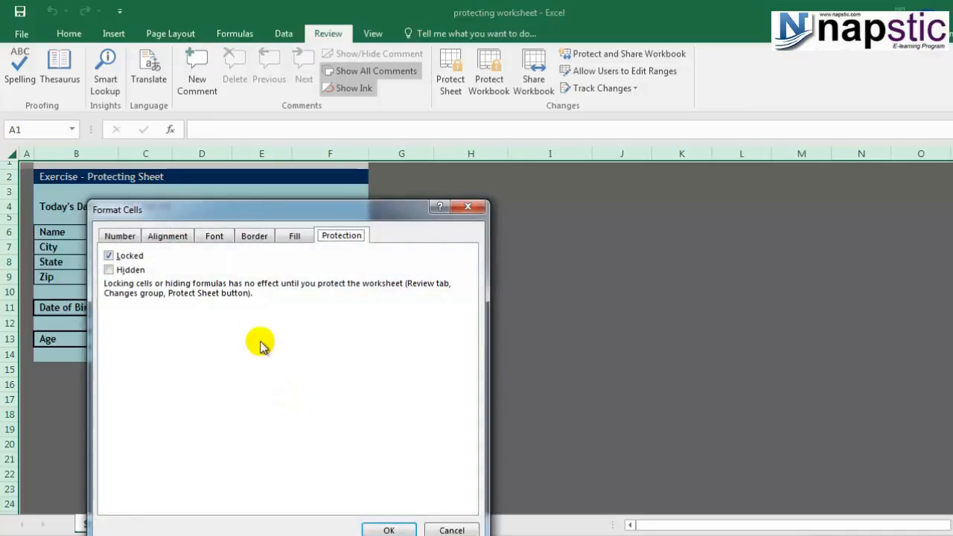
left_click_drag(228, 211, 423, 176)
left_click(489, 203)
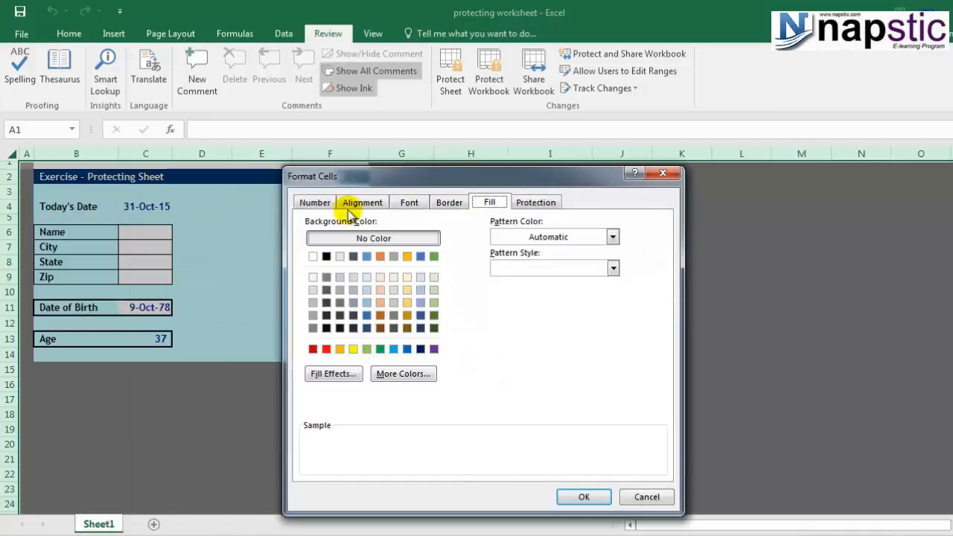
left_click(313, 203)
left_click(529, 202)
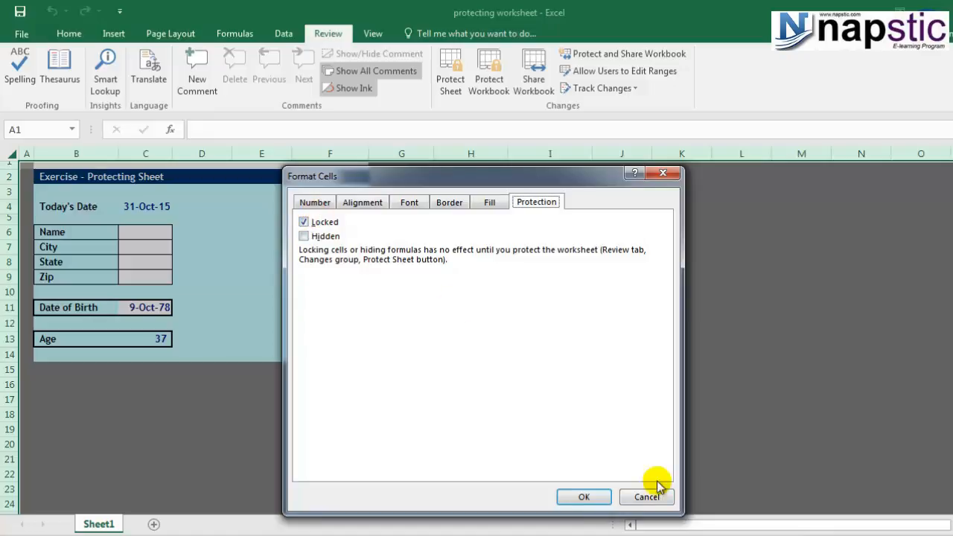
left_click(580, 496)
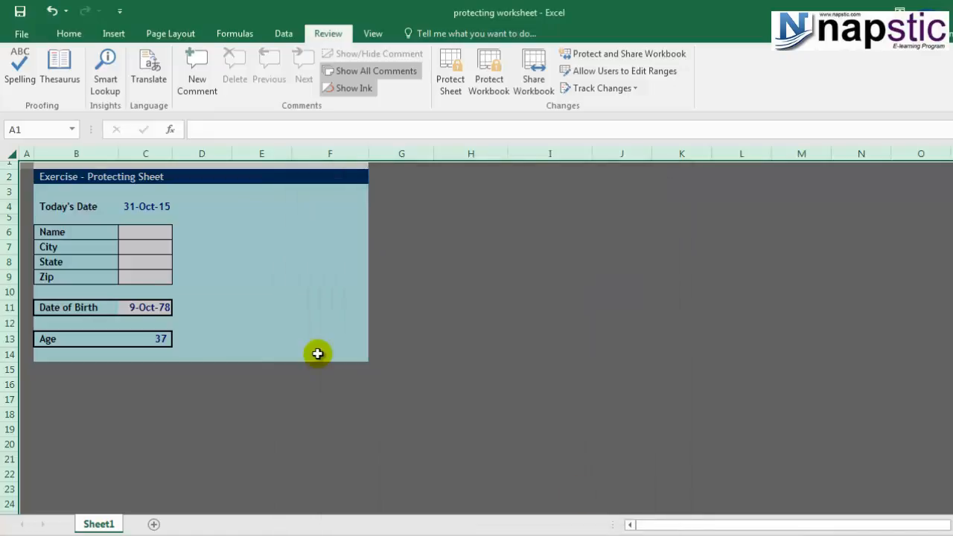
left_click(339, 305)
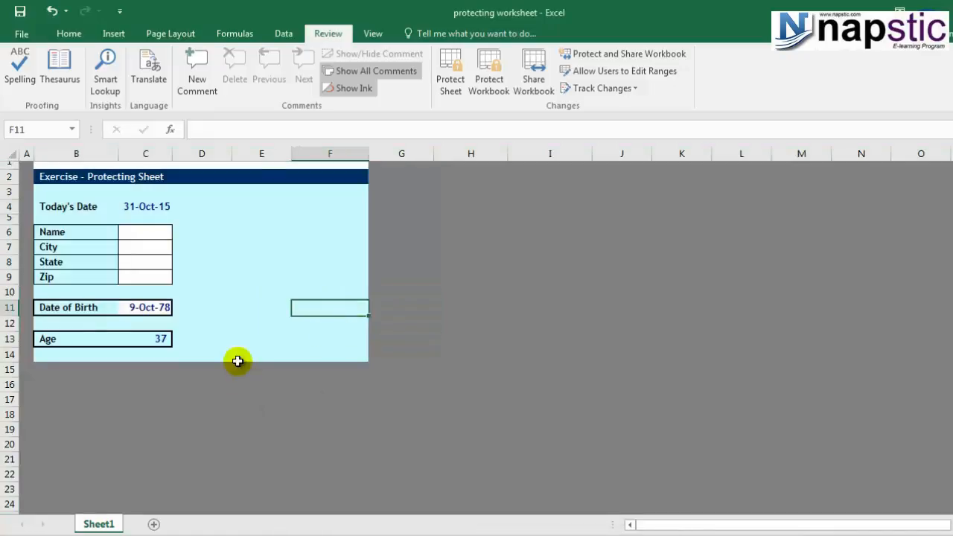
Uncheck Locked on the Protection tab for the Name, City, State and Zip cells C6:C9.
left_click_drag(151, 232, 149, 280)
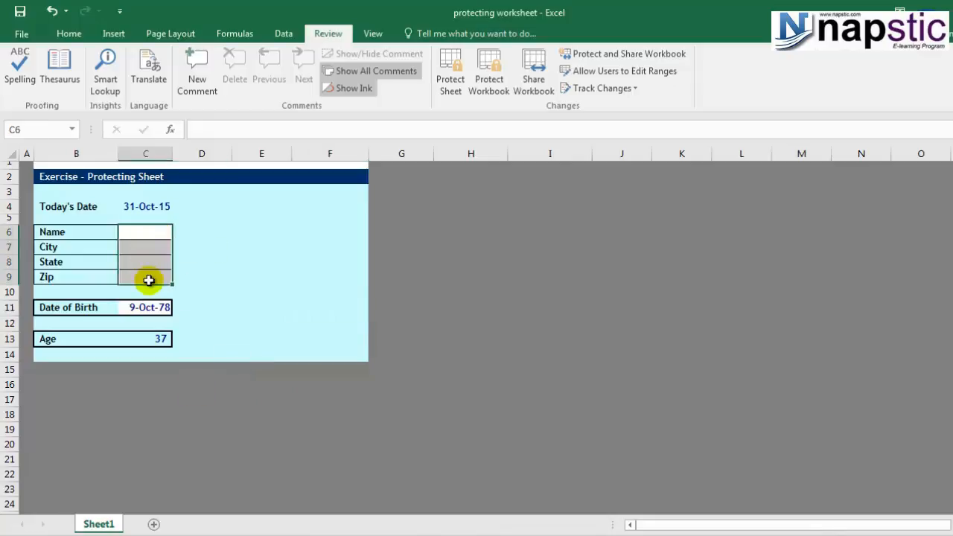
right_click(146, 233)
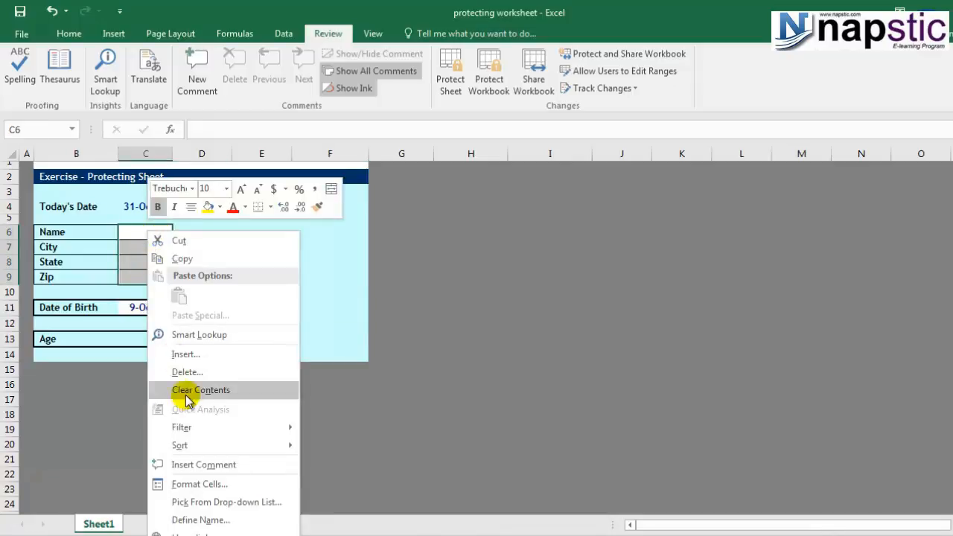
left_click(202, 485)
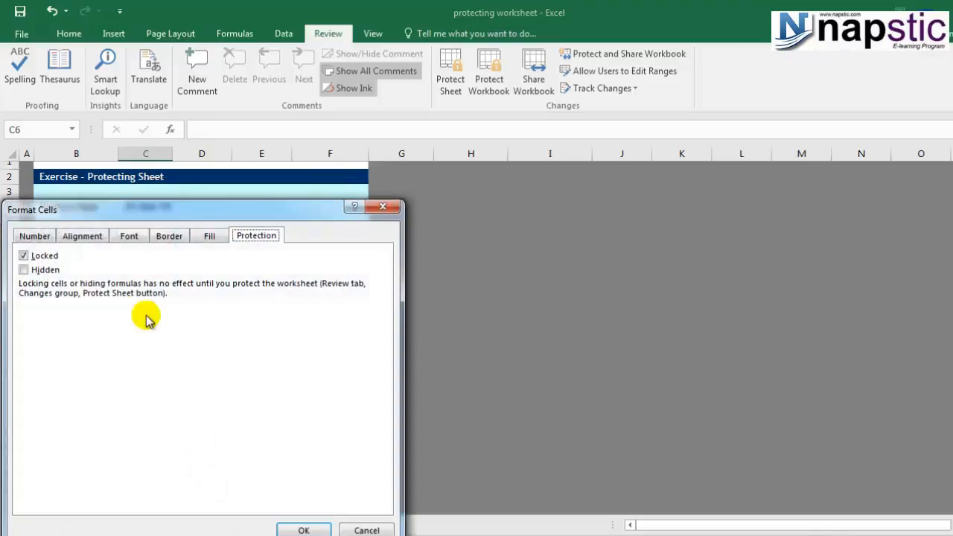
left_click_drag(177, 211, 477, 143)
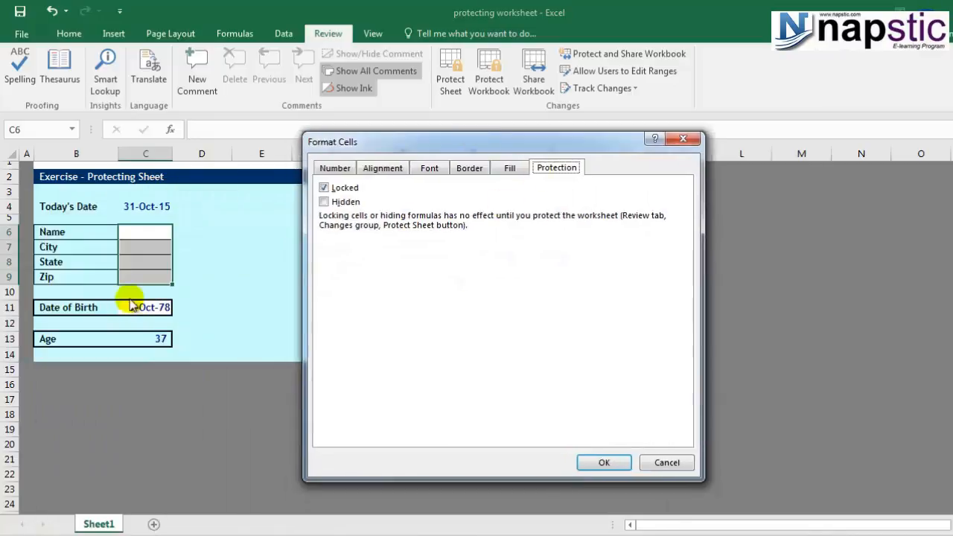
left_click(325, 189)
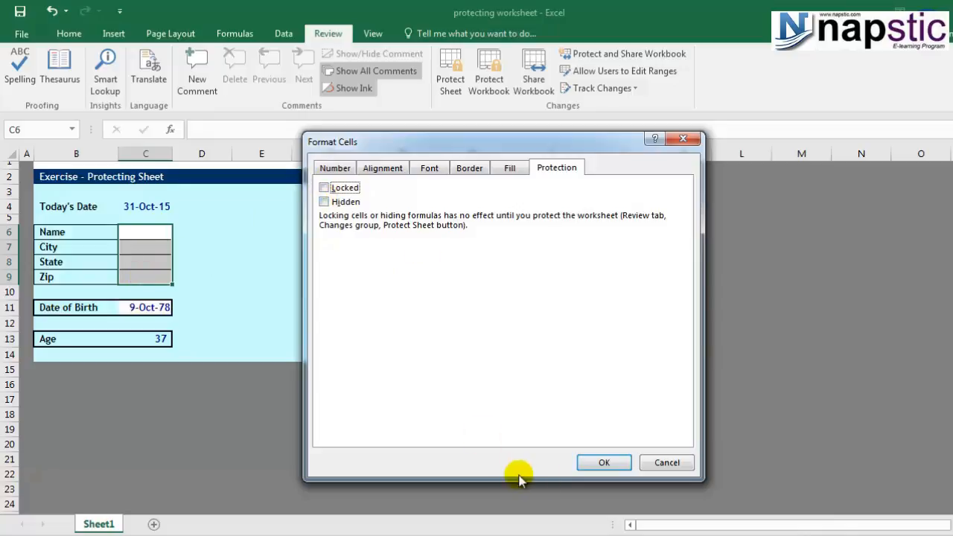
left_click(601, 463)
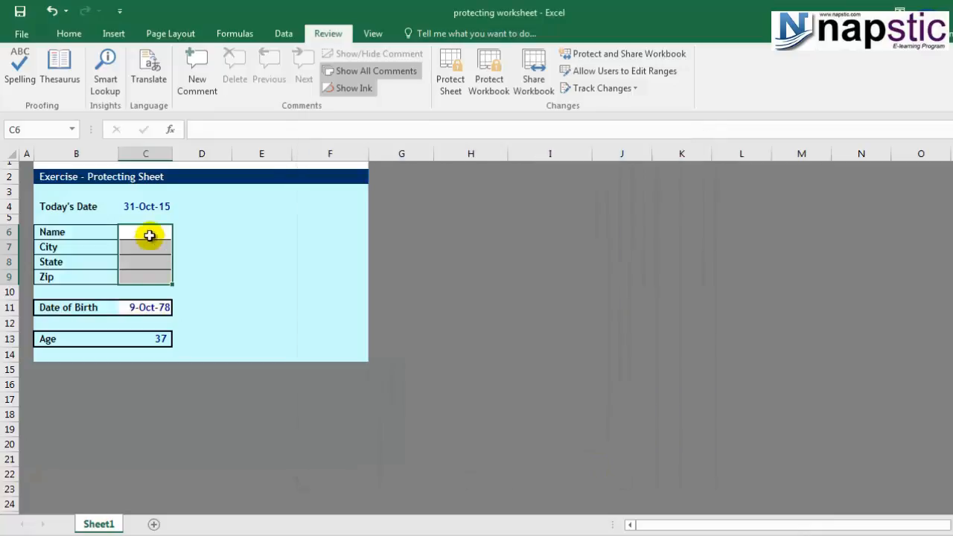
right_click(149, 236)
left_click(178, 484)
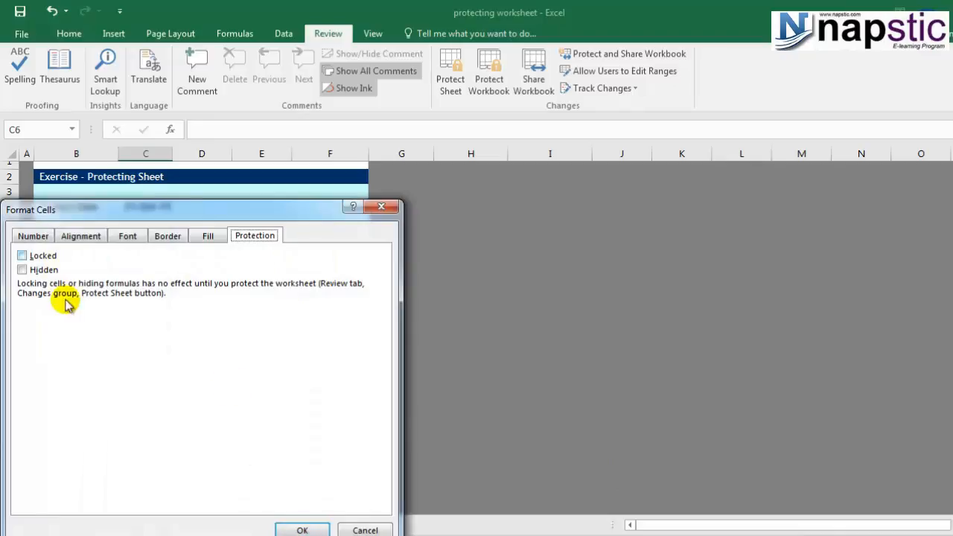
left_click(310, 529)
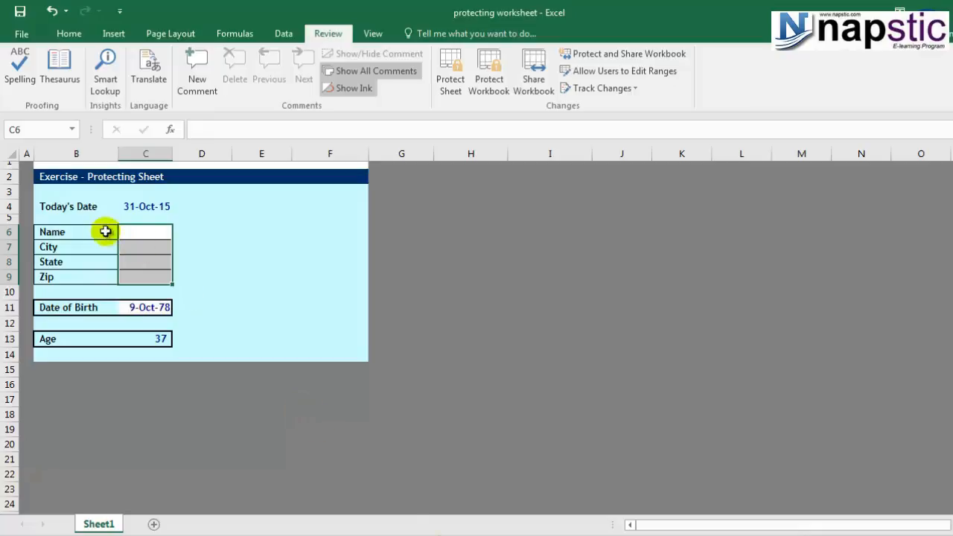
Re-protect the sheet with the confirmed password, then select locked cell D6 to test.
left_click(84, 209)
left_click(83, 219)
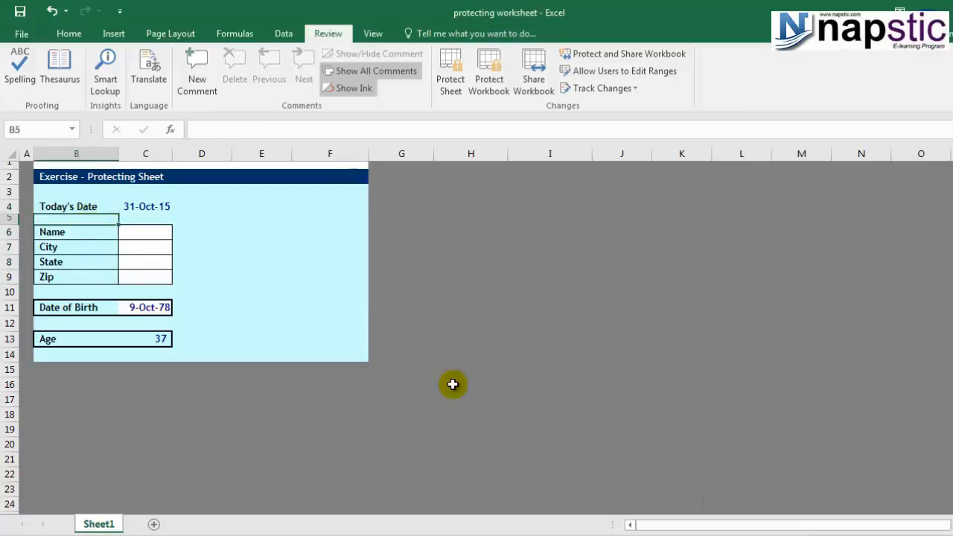
left_click(451, 80)
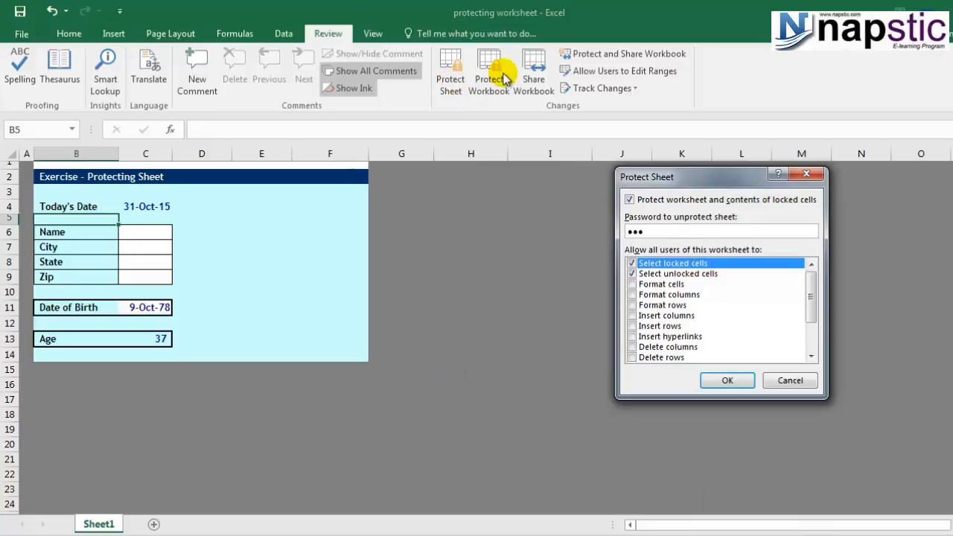
left_click_drag(811, 305, 810, 262)
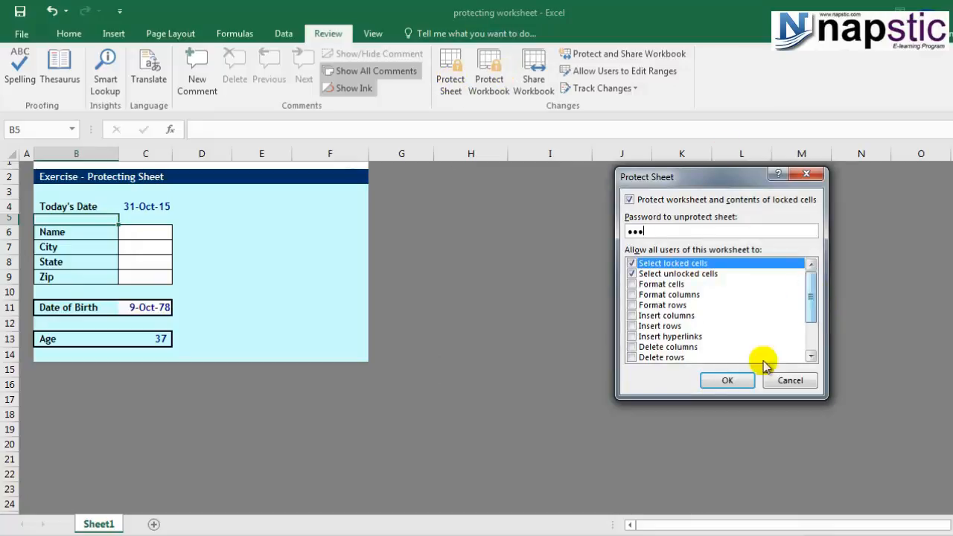
left_click(727, 380)
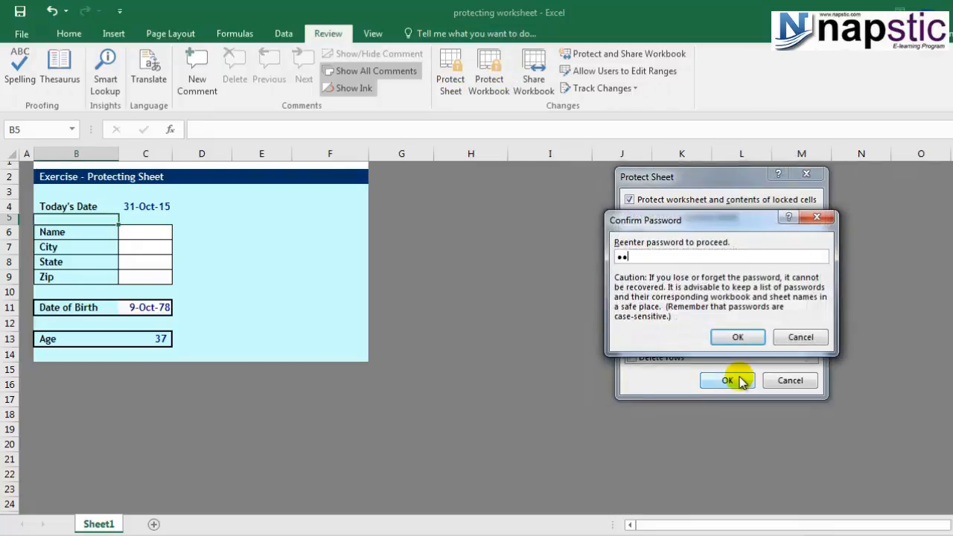
left_click(736, 337)
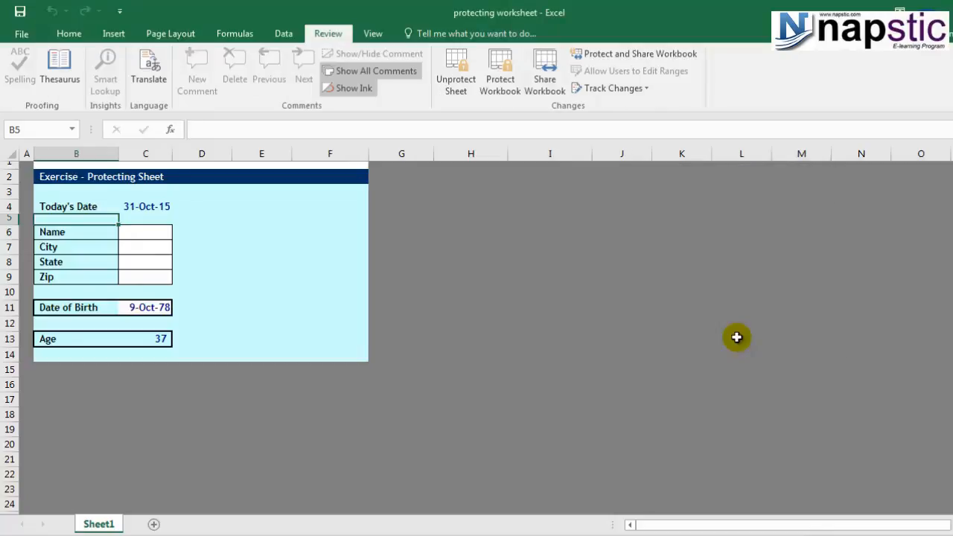
left_click(198, 233)
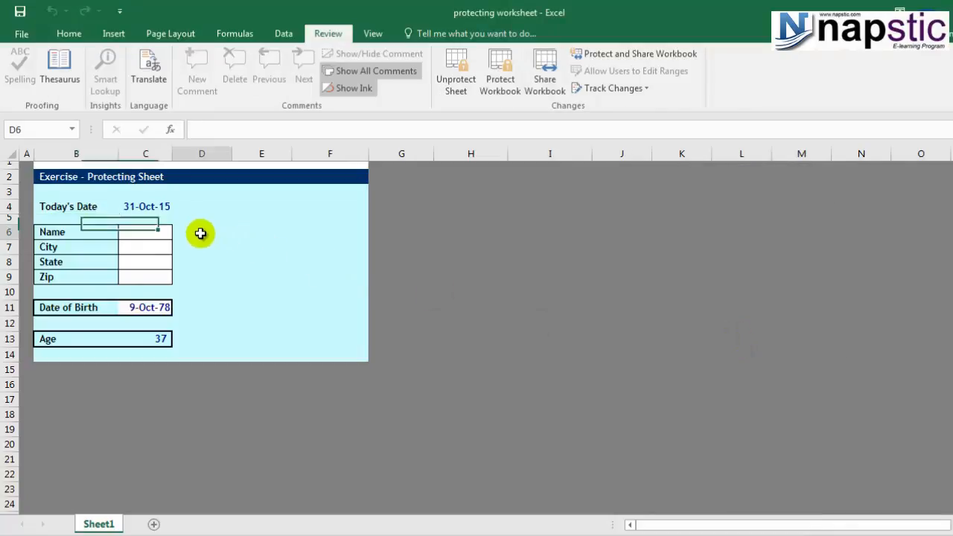
double_click(296, 284)
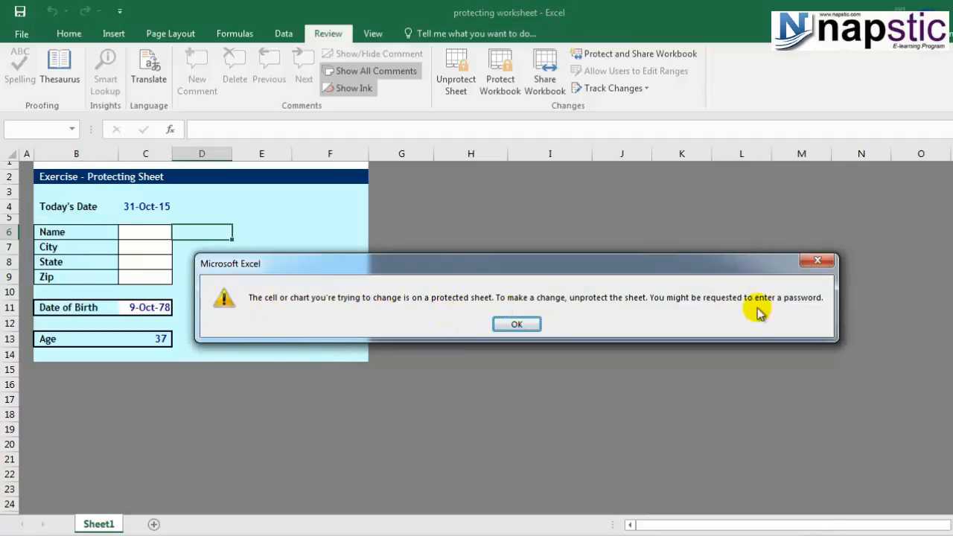
left_click(521, 323)
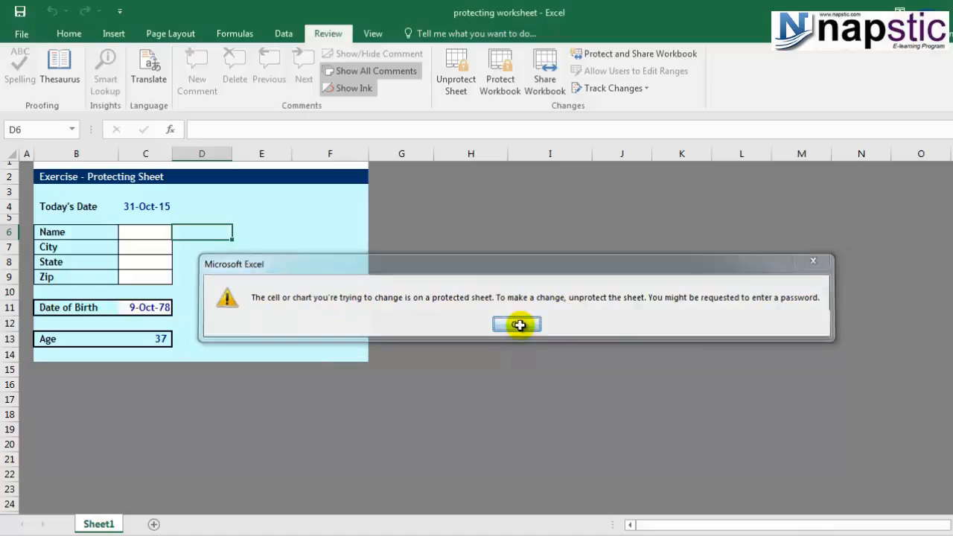
left_click(160, 324)
left_click(159, 341)
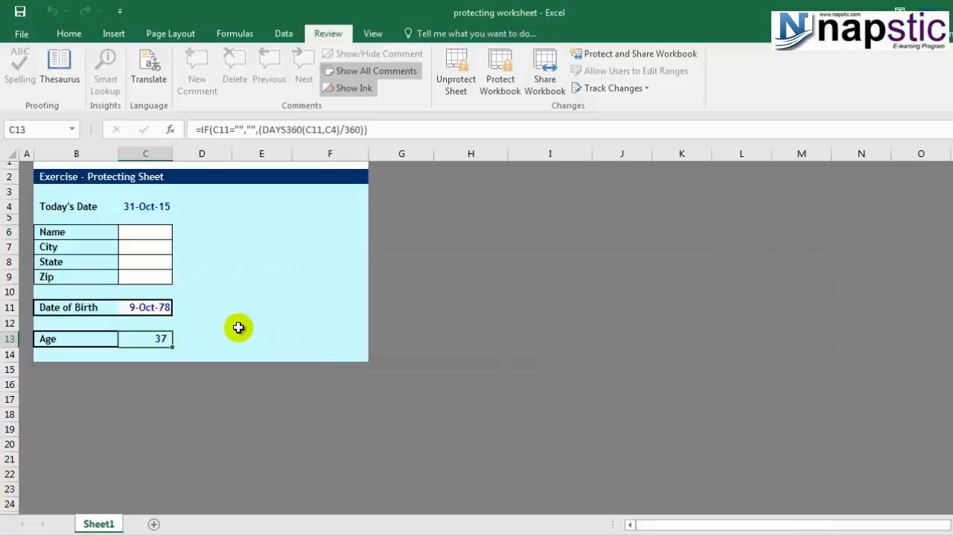
key("Delete")
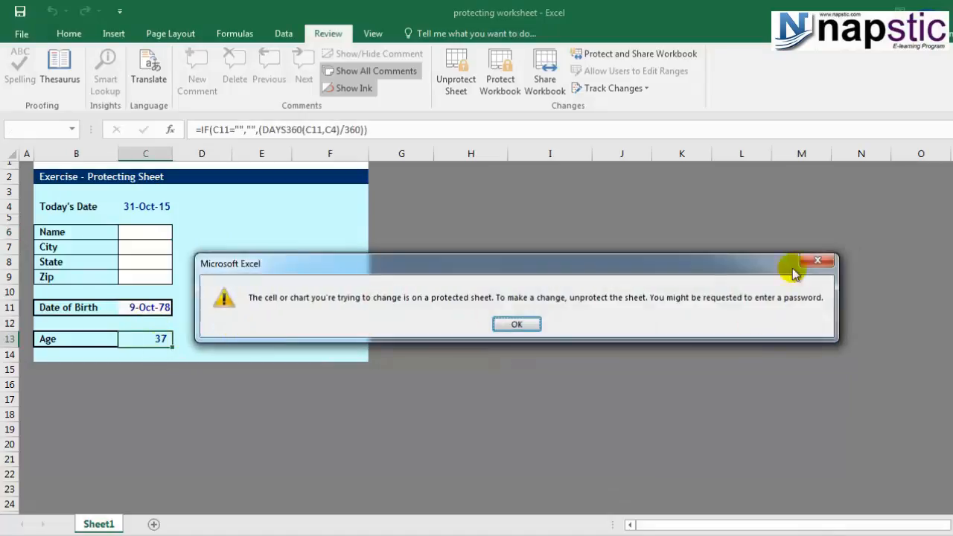
left_click(808, 261)
left_click(131, 235)
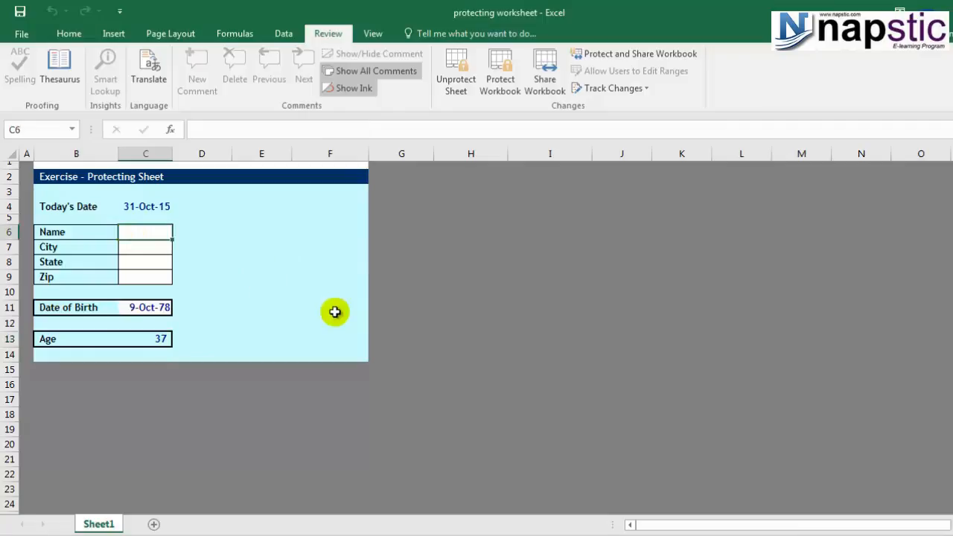
Enter a name in C6 and the city Mumbai in C7, correcting the misspelling.
type("Tony")
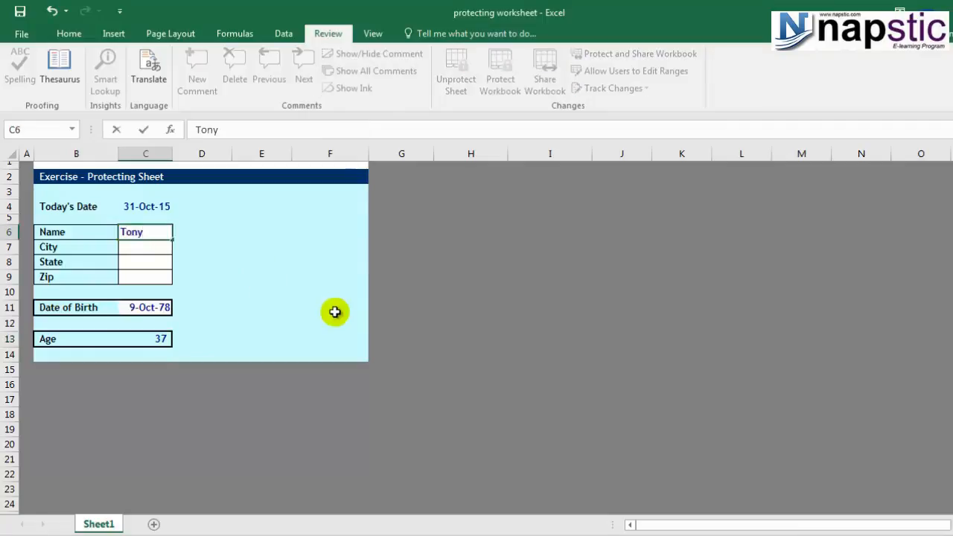
key("Return")
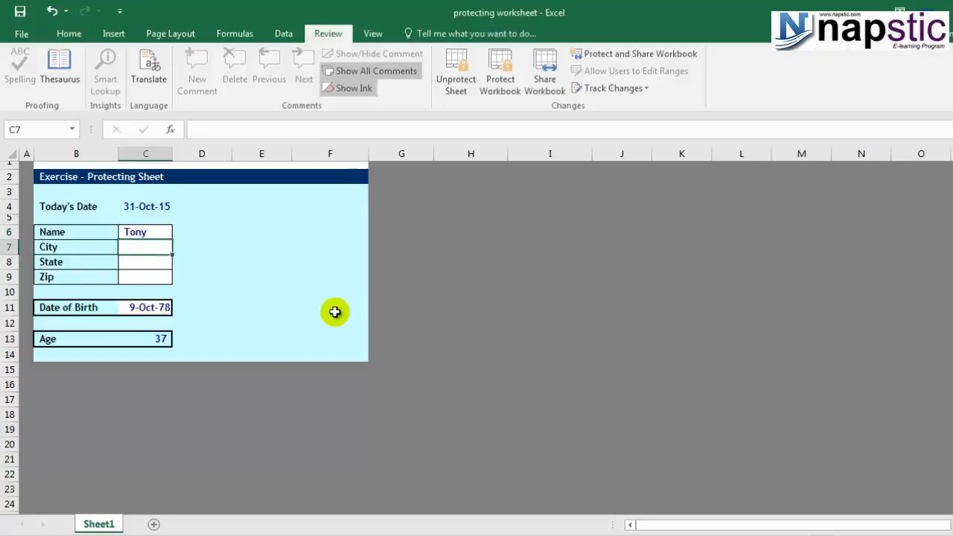
type("Mumbia")
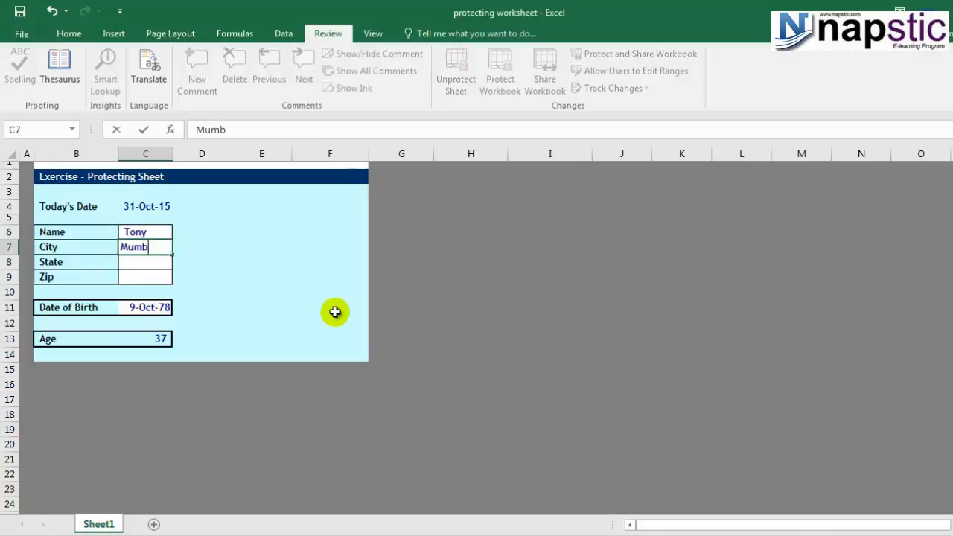
key("BackSpace")
key("BackSpace")
type("i")
key("Return")
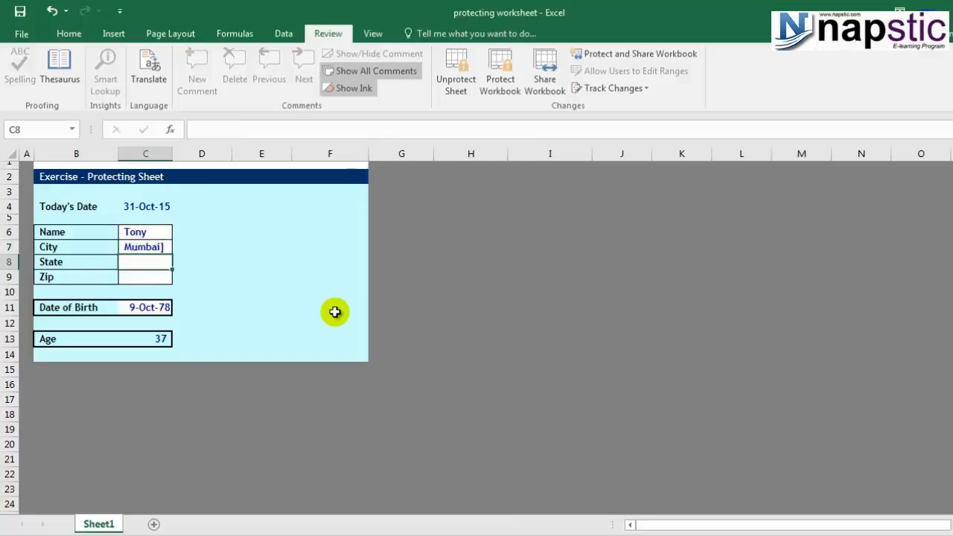
Remove the stray character after Mumbai in C7 so it reads exactly Mumbai.
key("Up")
key("F2")
key("BackSpace")
key("Return")
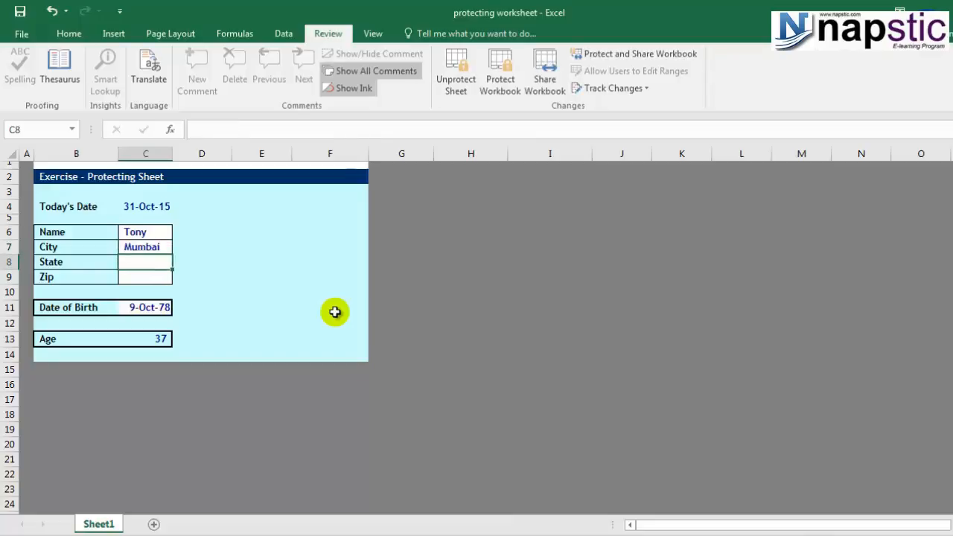